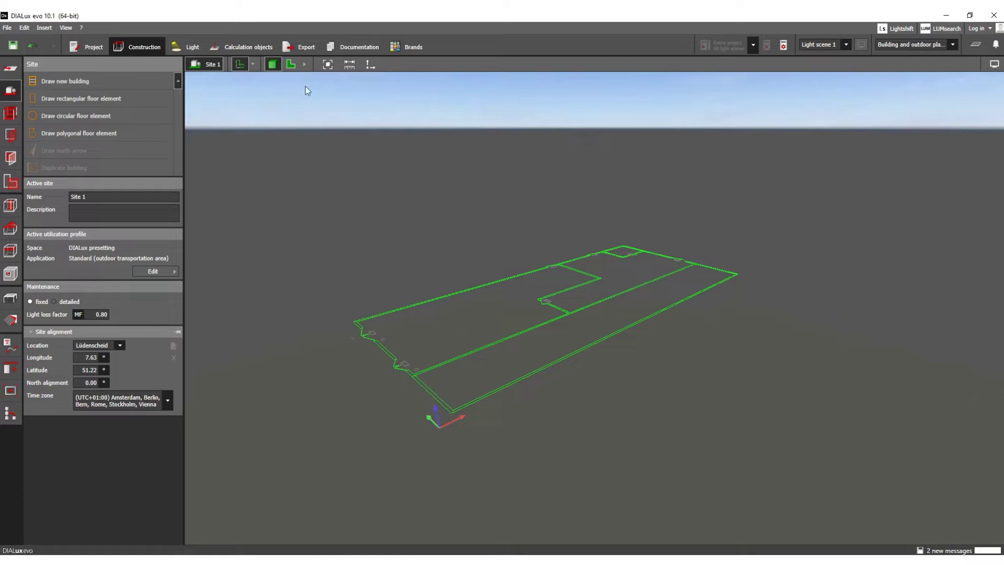
Draw a rectangular floor element about 35.06 m by 6.1 m outside the plan, along its long lower outer wall.
left_click(291, 64)
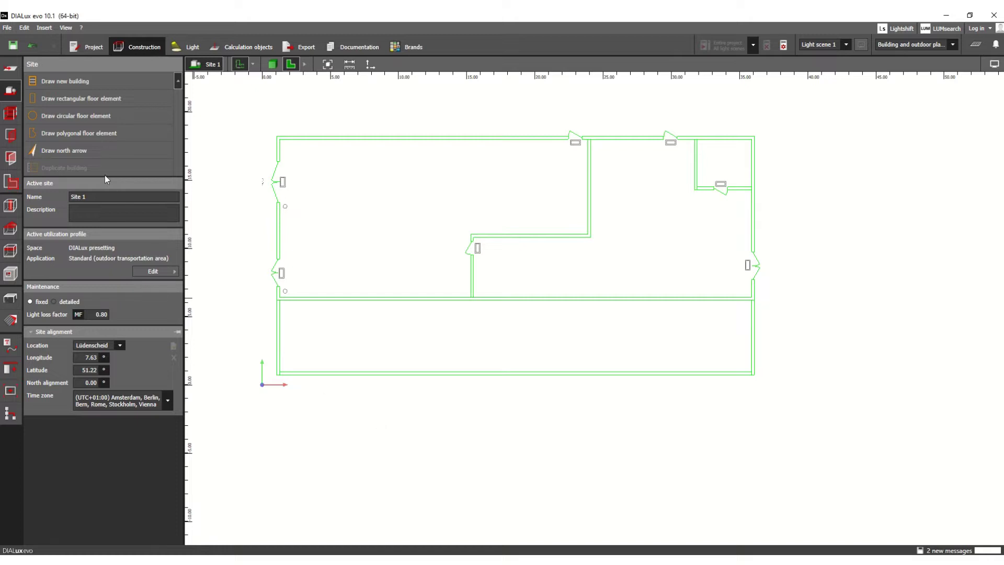
left_click(72, 100)
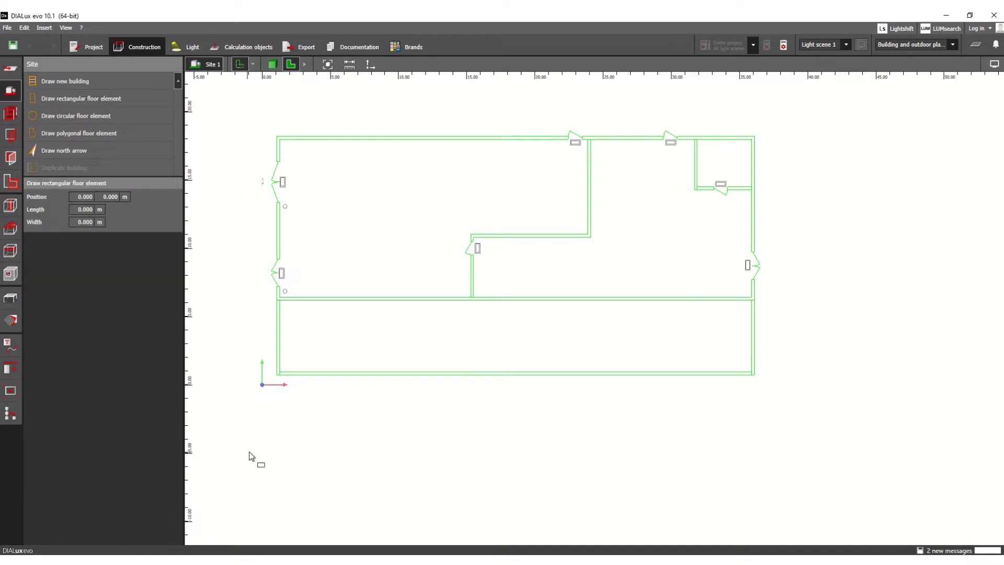
left_click(276, 375)
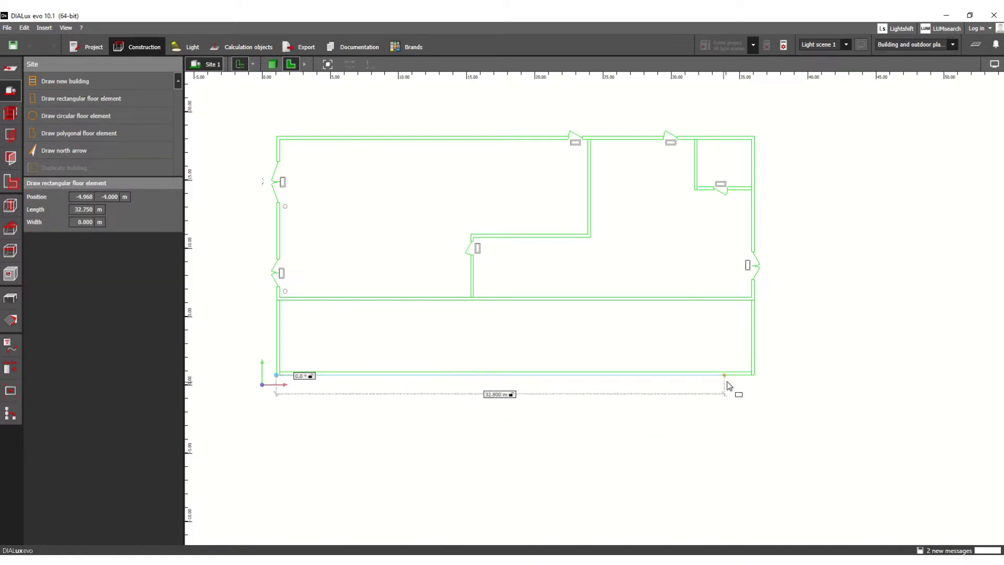
left_click(754, 376)
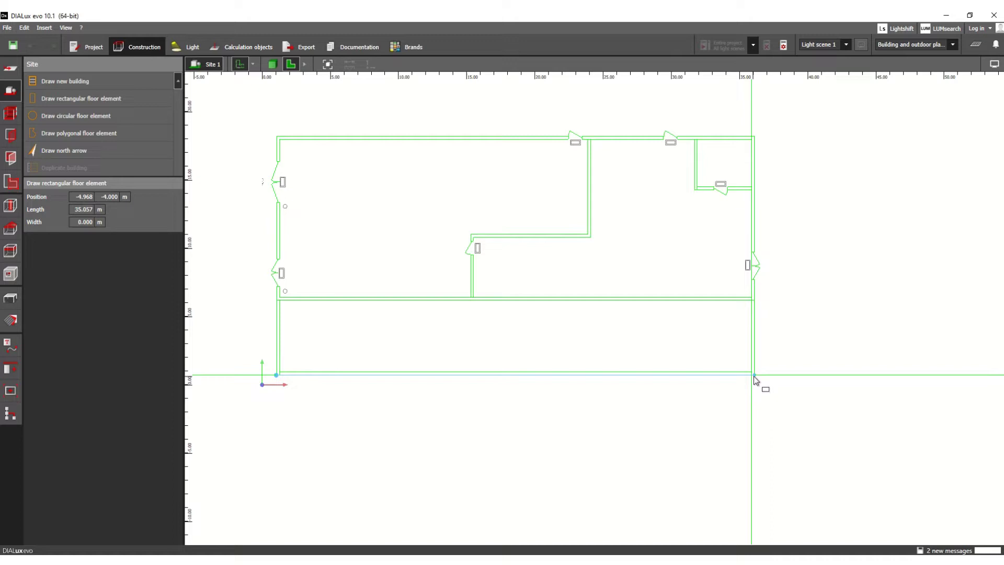
left_click(760, 462)
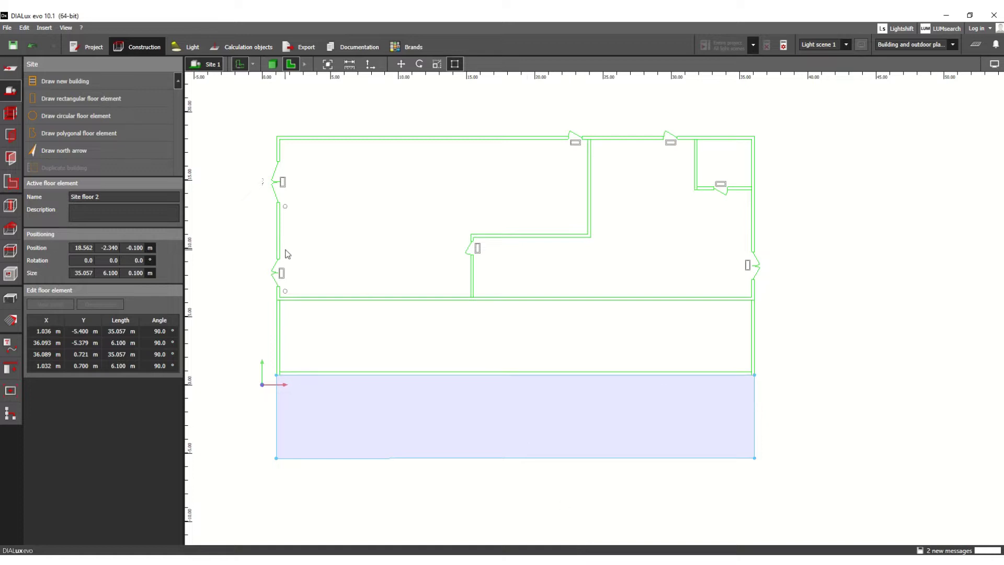
left_click(224, 122)
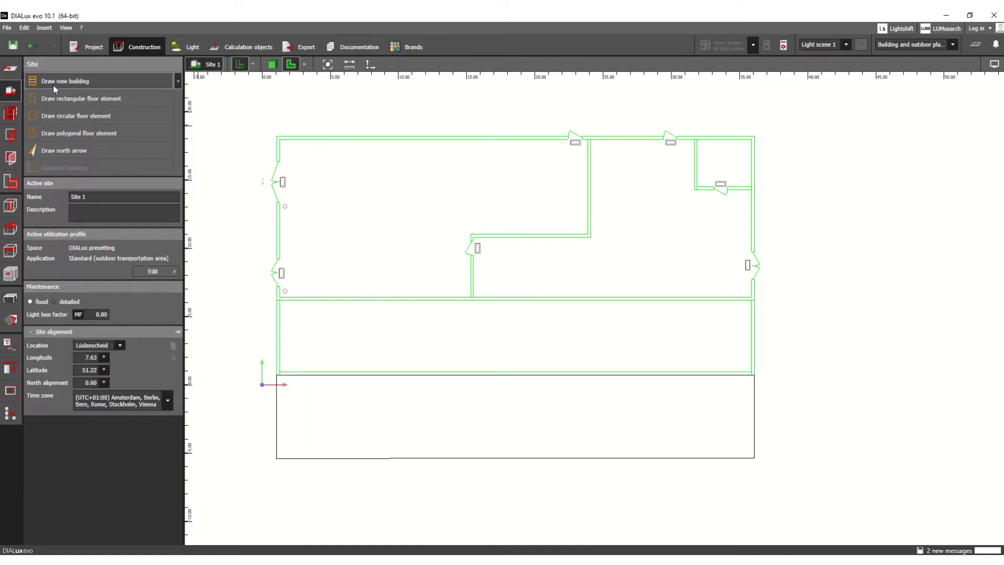
Draw a new building by tracing the plan's outer corners, 35 m by about 17.49 m, and close its contour.
left_click(66, 84)
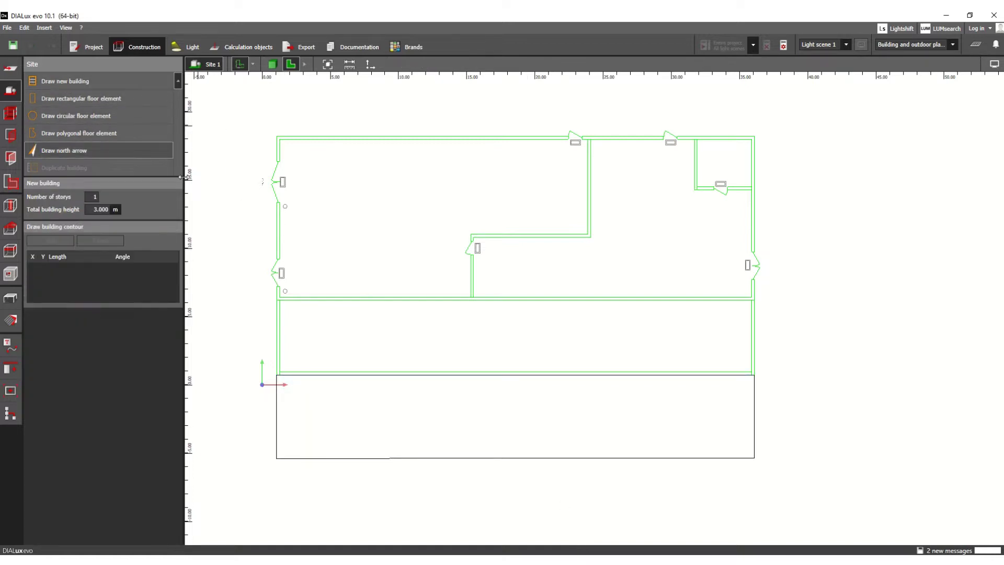
left_click(277, 137)
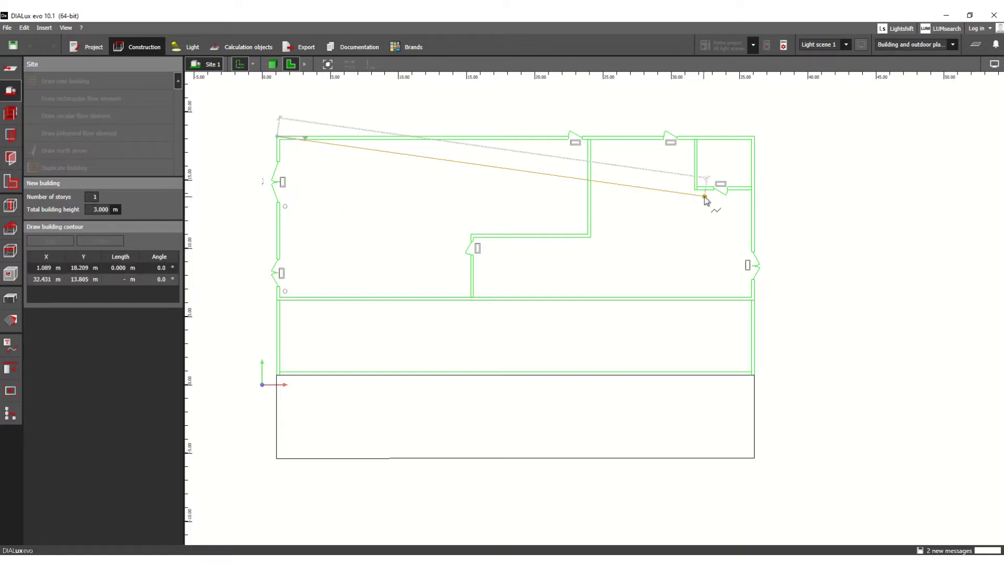
left_click(755, 137)
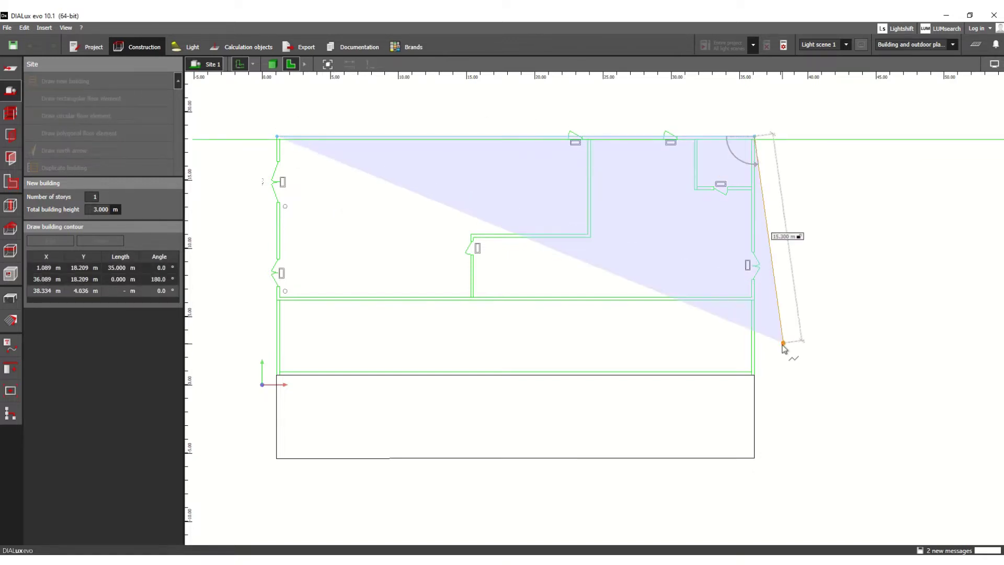
left_click(755, 375)
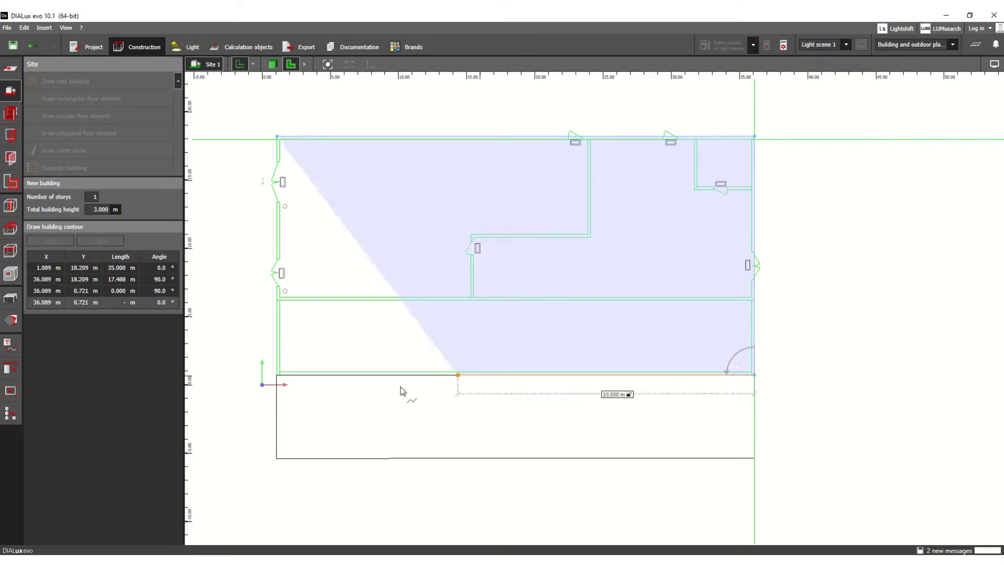
left_click(277, 375)
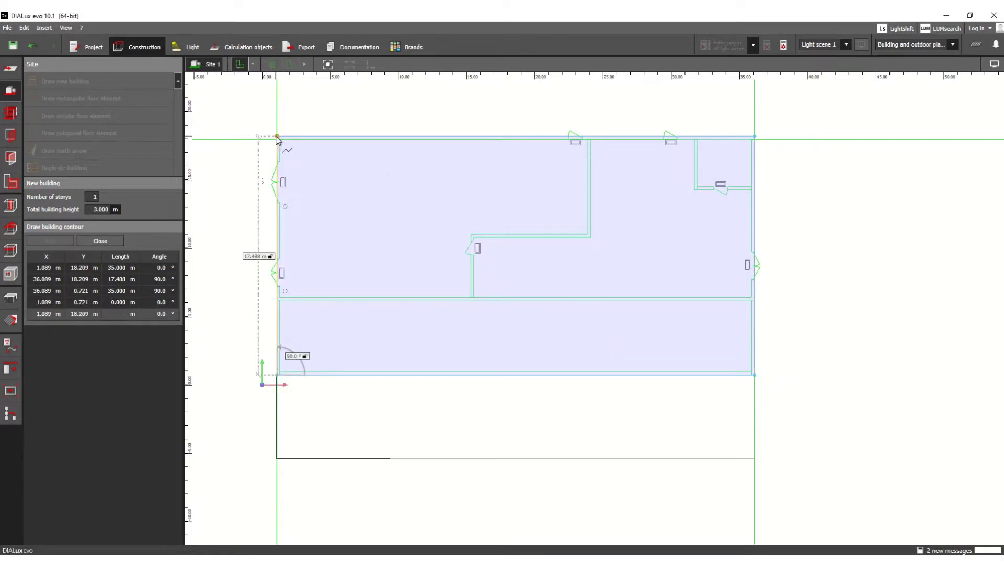
left_click(277, 137)
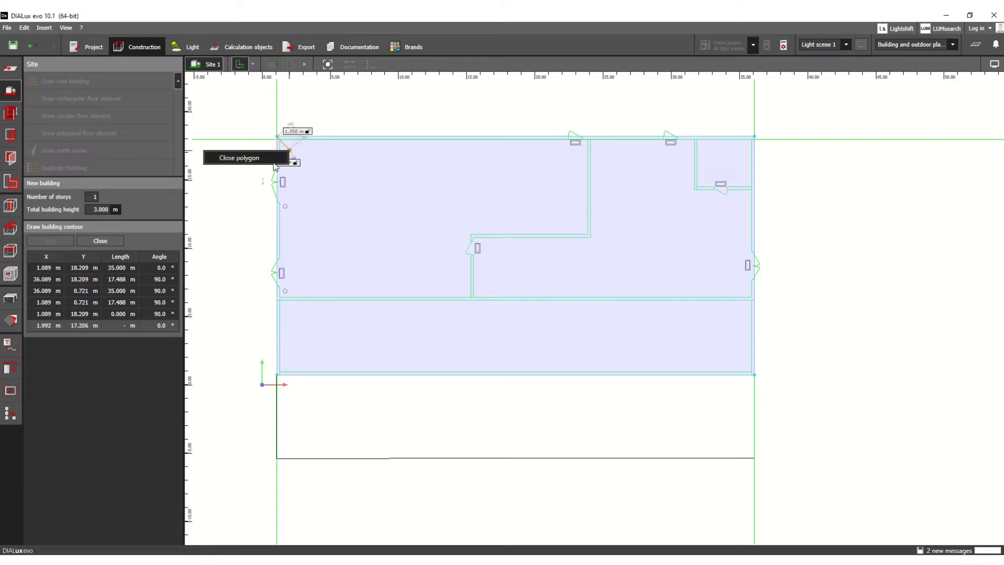
double_click(271, 165)
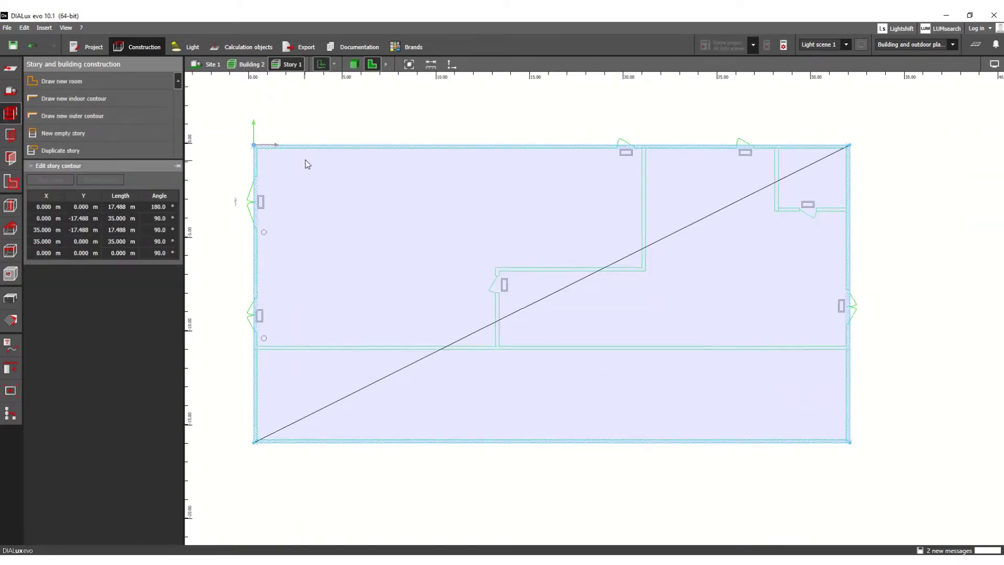
Set the story height of Story 1 to 7 m.
scroll(387, 178, "down", 2)
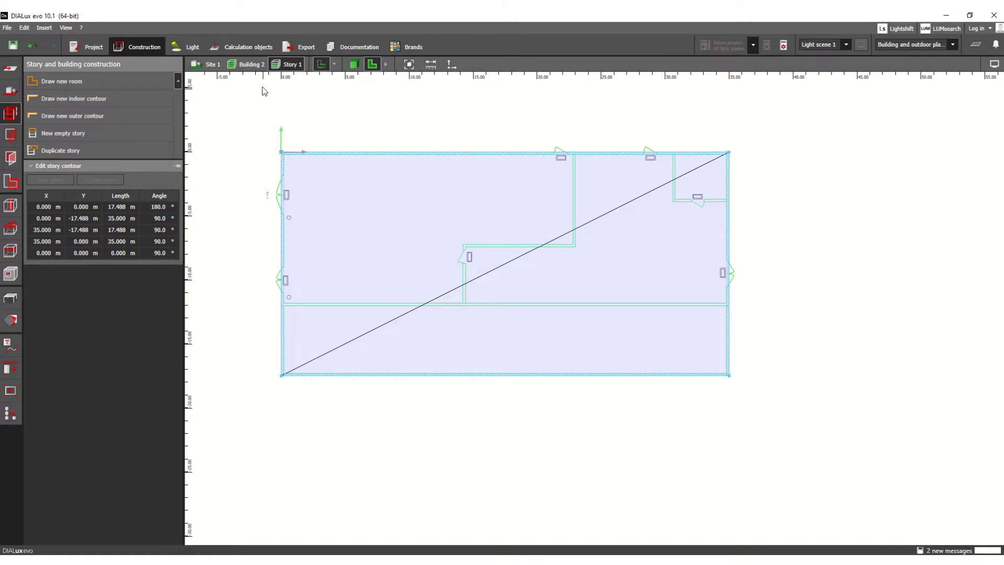
left_click(251, 63)
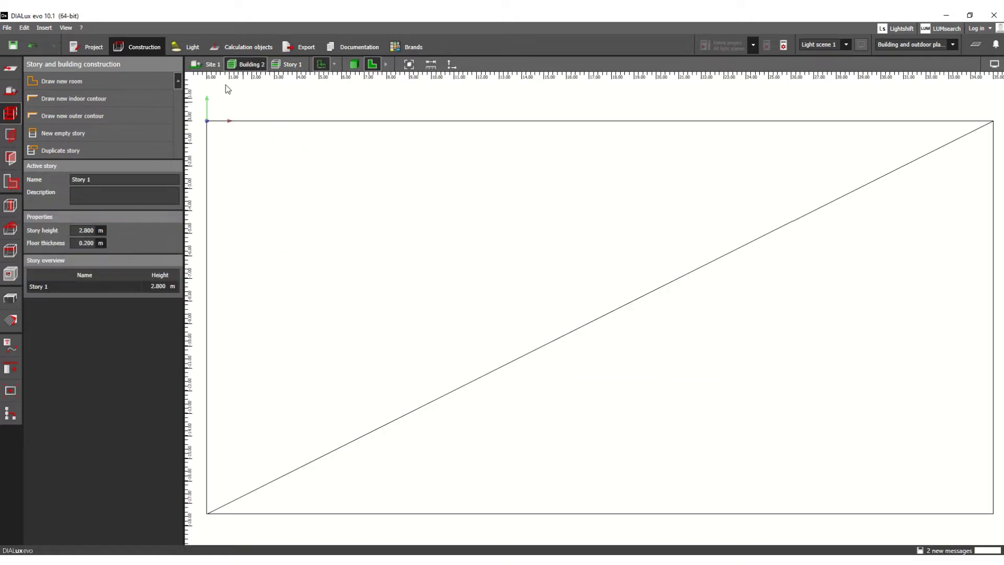
left_click(209, 64)
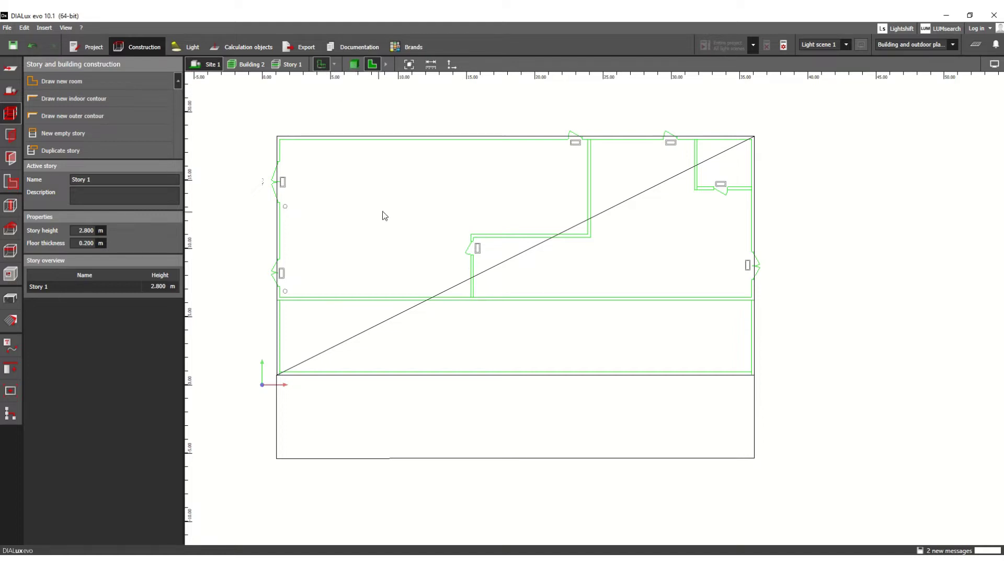
left_click(300, 67)
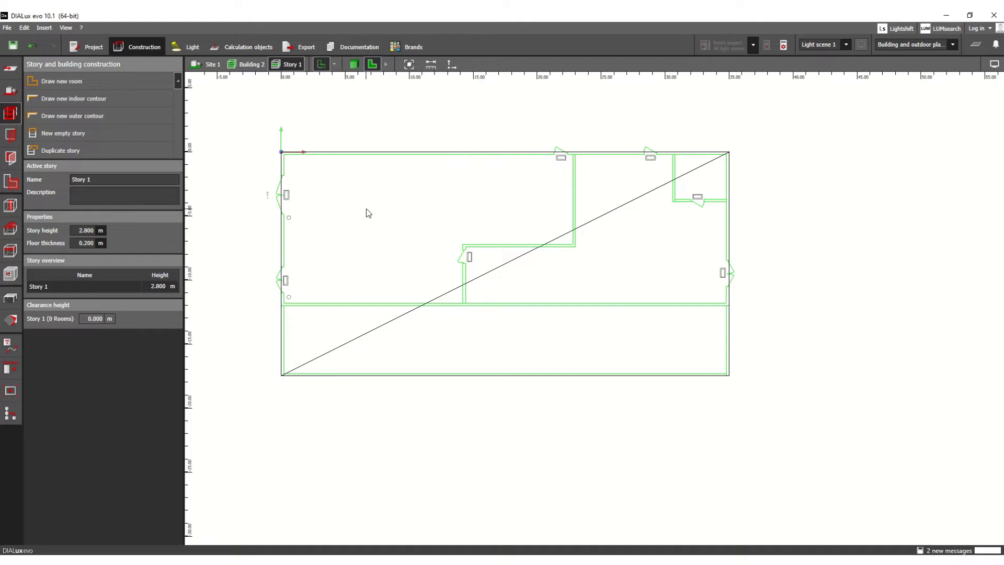
left_click(85, 230)
double_click(84, 230)
type("7")
key("Return")
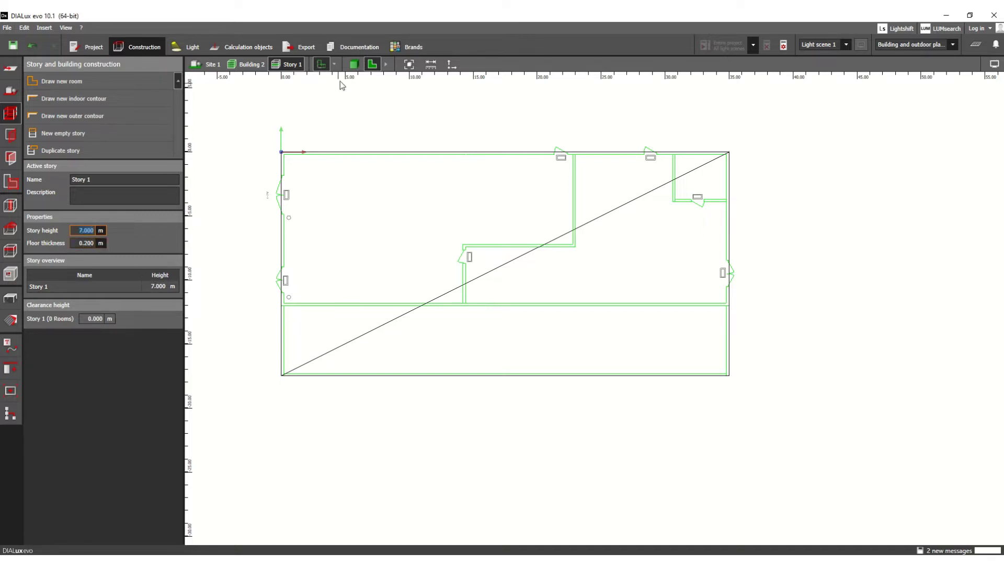
Show the whole site in 3D and inspect the building together with the adjoining floor element.
left_click(353, 65)
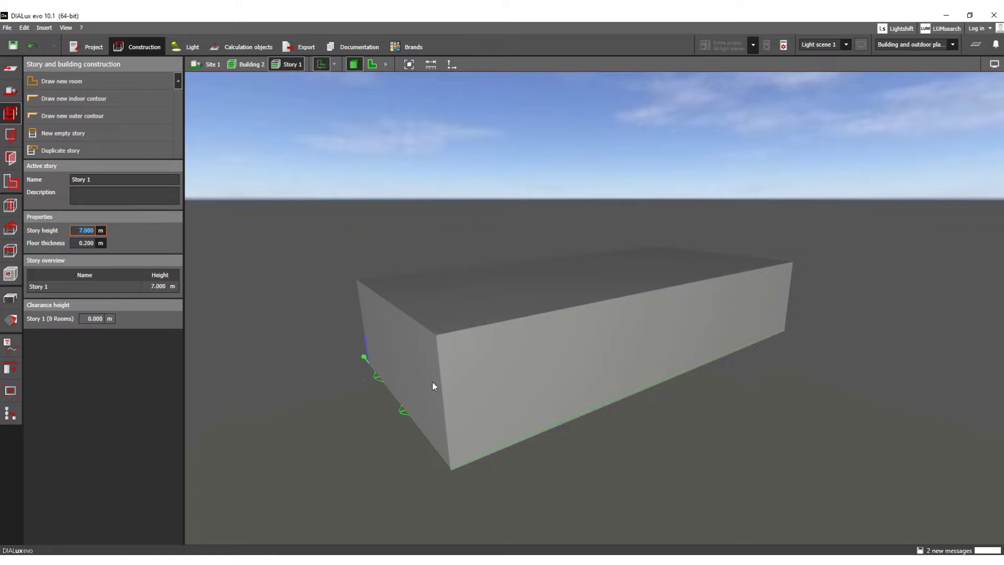
middle_click_drag(458, 371, 470, 351)
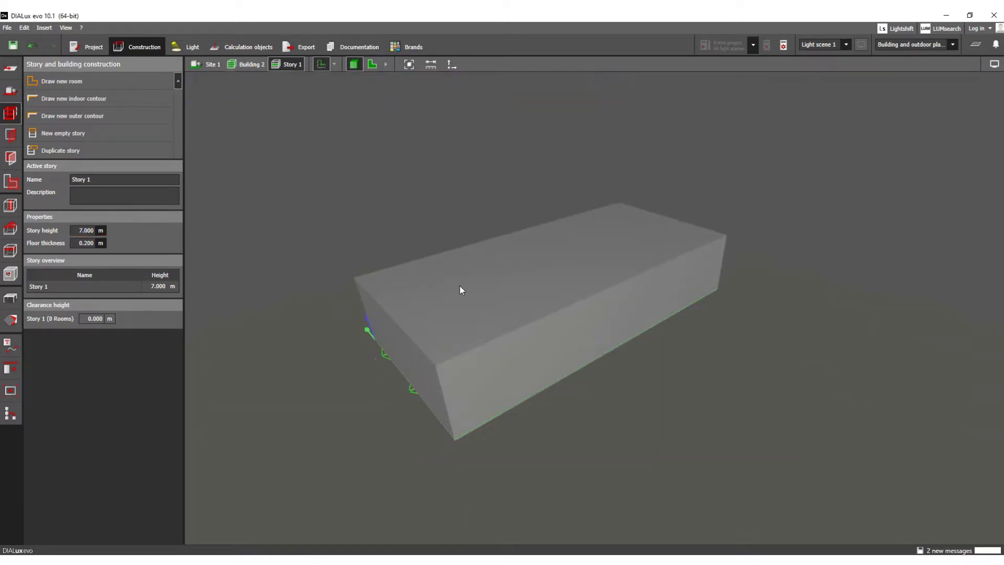
left_click(221, 66)
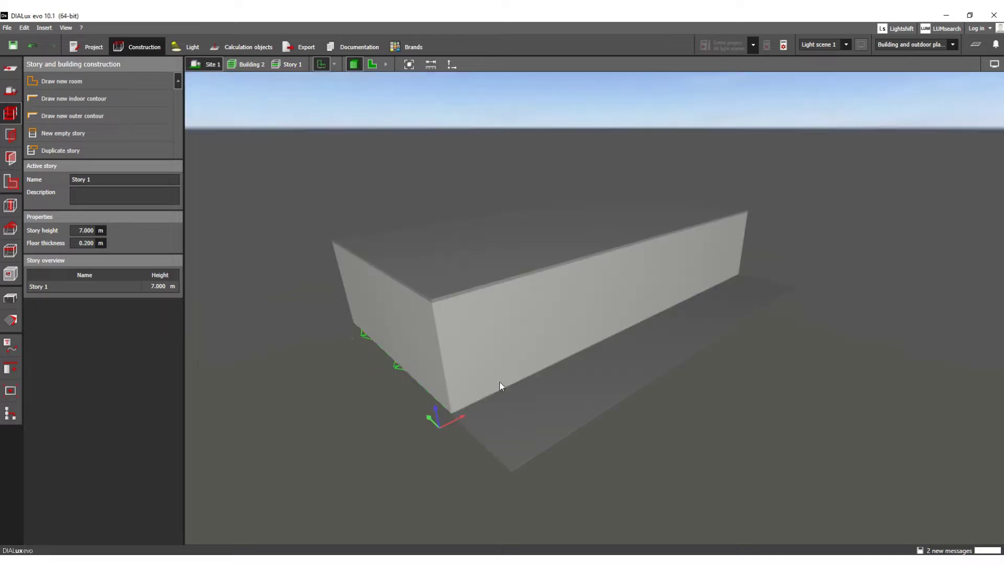
middle_click_drag(554, 411, 599, 412)
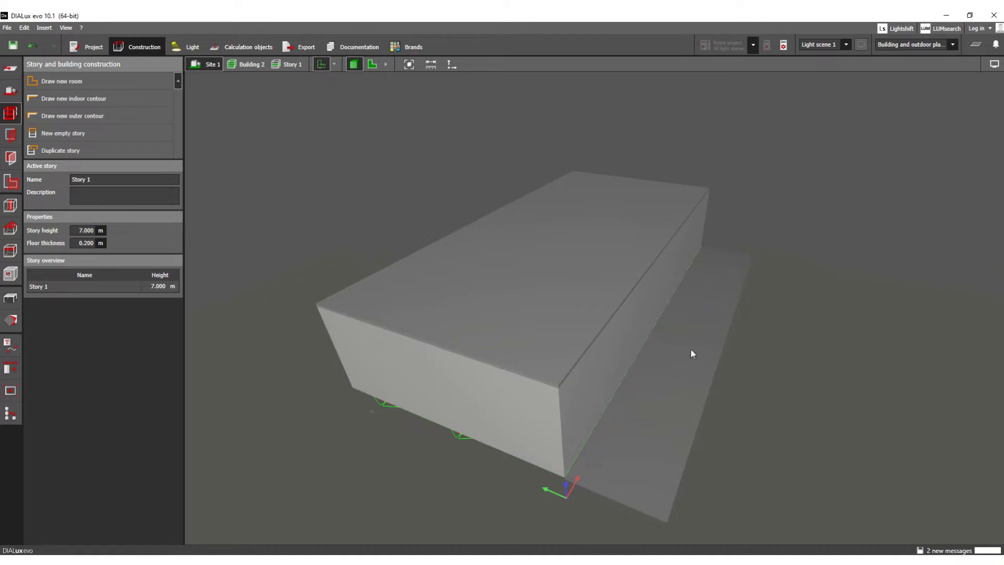
scroll(410, 236, "down", 2)
scroll(614, 370, "up", 2)
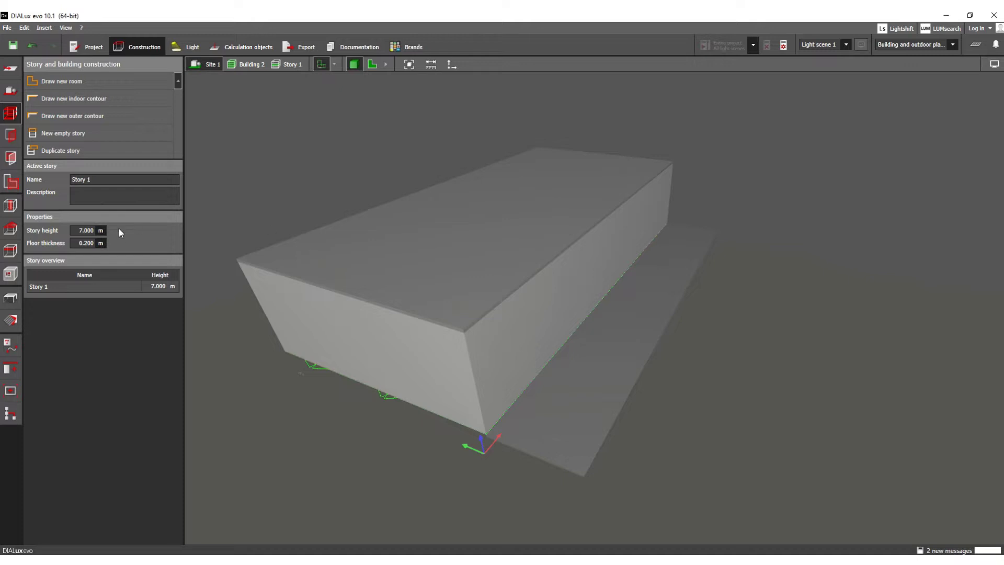
left_click(218, 12)
Look through the recently used luminaires and the catalogue of manufacturer brands, and return to light planning.
left_click(187, 48)
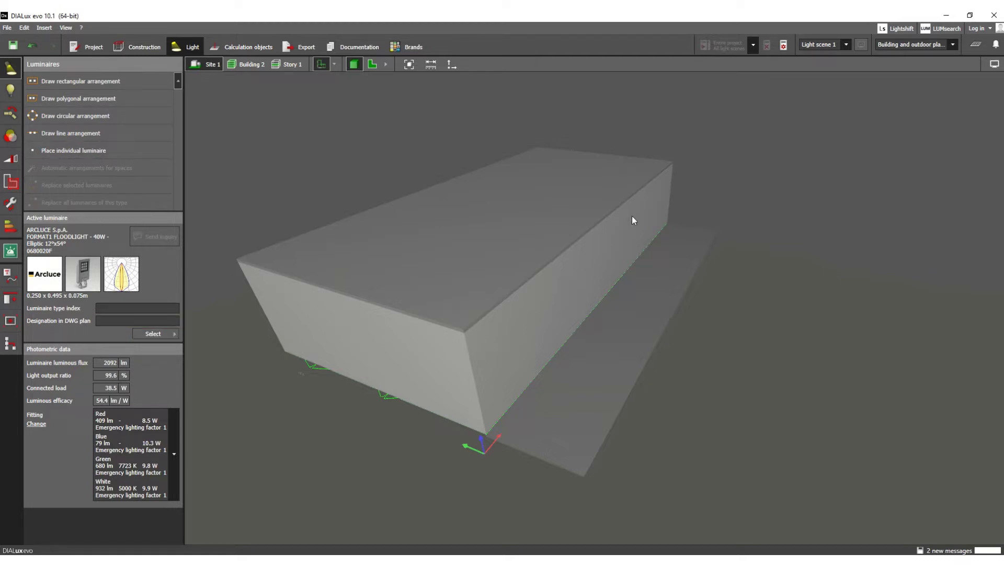
left_click(153, 334)
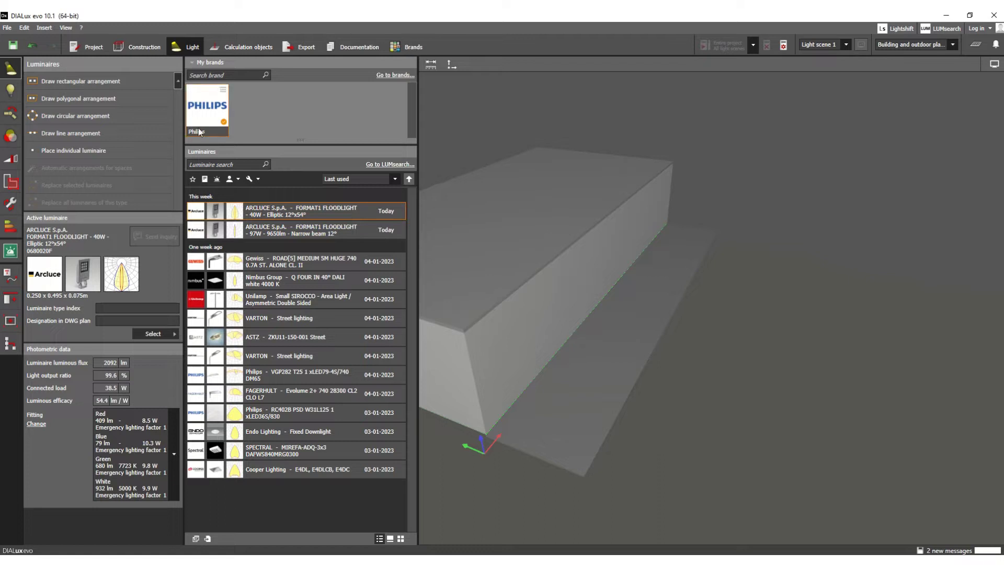
left_click(413, 48)
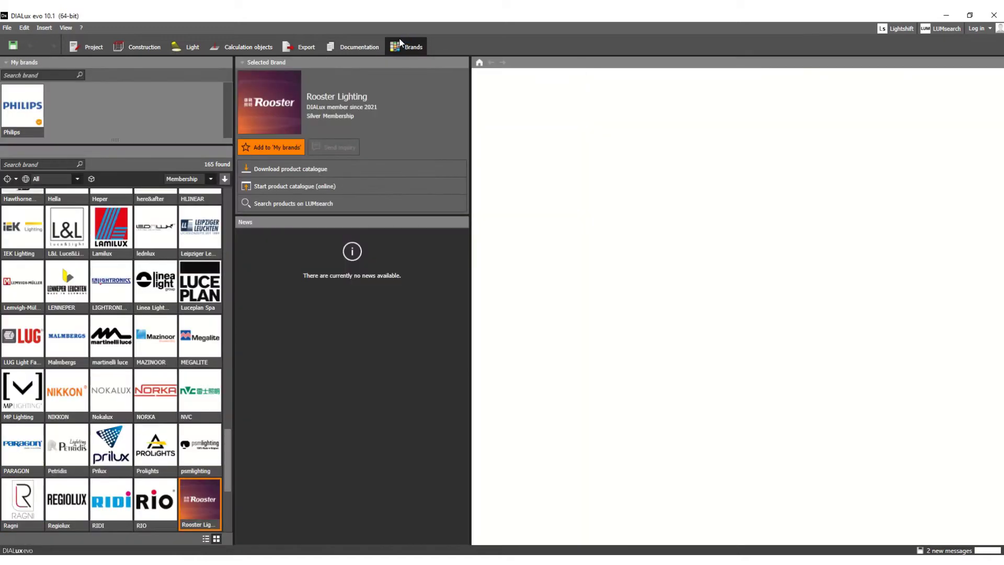
scroll(102, 344, "down", 2)
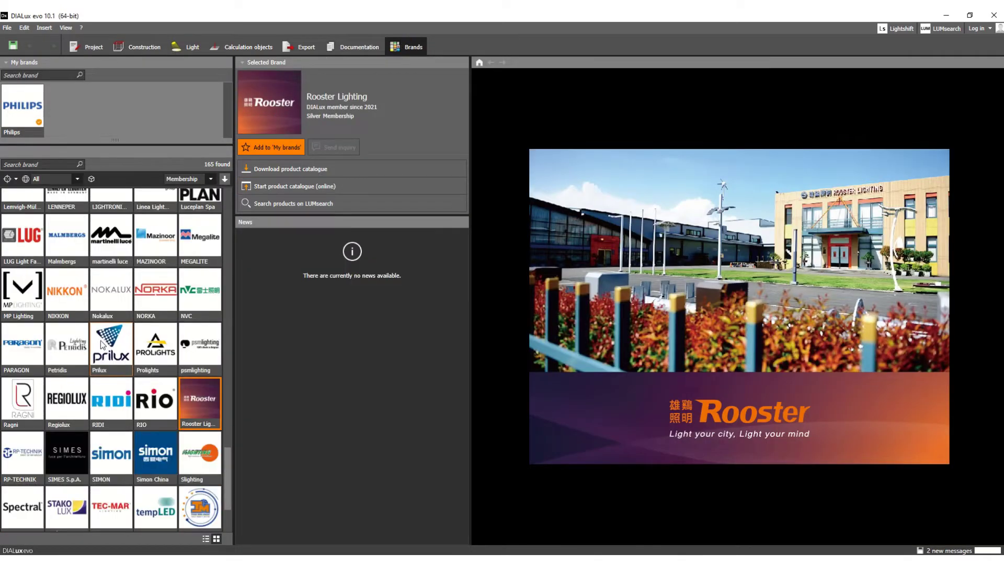
scroll(103, 344, "down", 2)
scroll(83, 356, "up", 4)
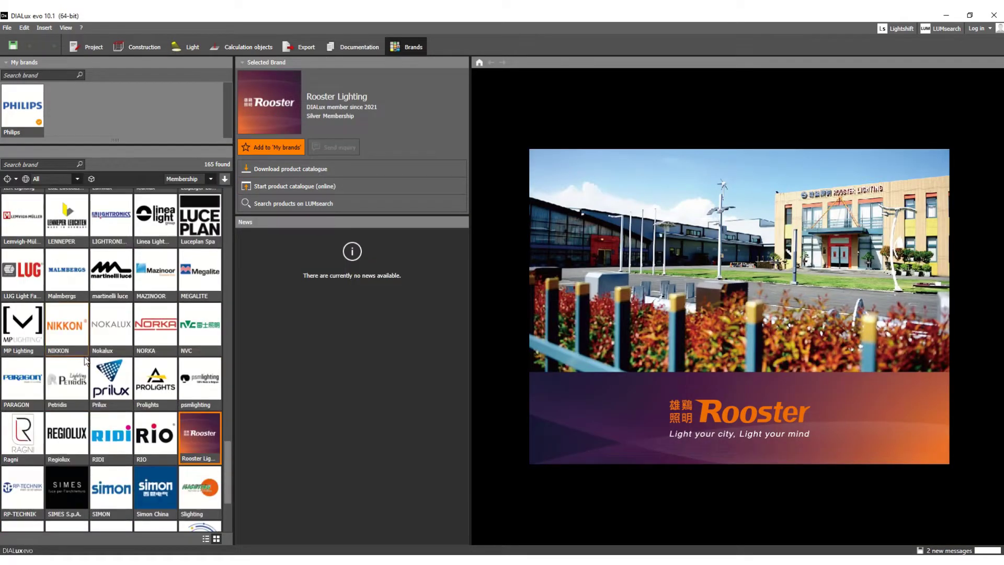
scroll(86, 359, "up", 10)
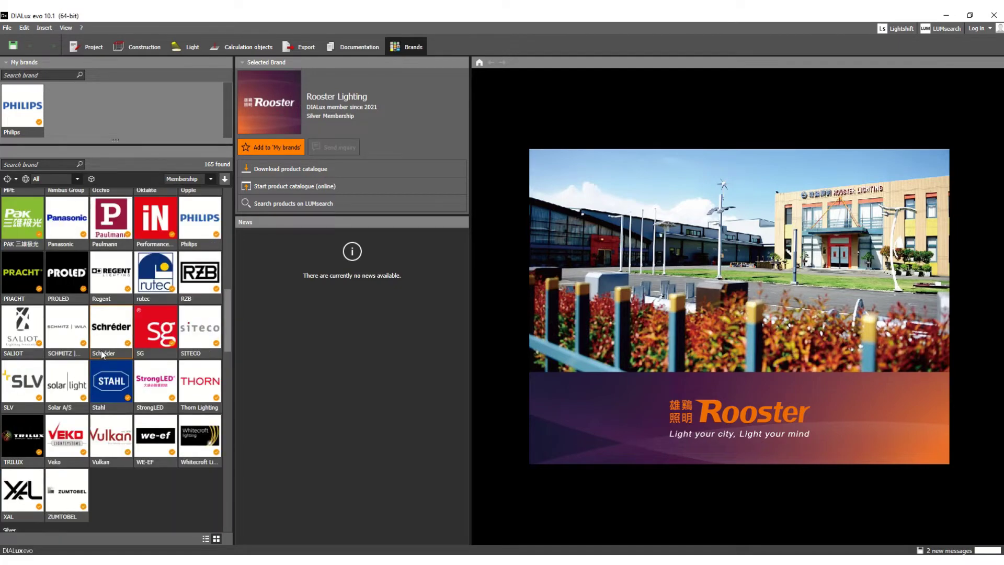
scroll(101, 351, "up", 8)
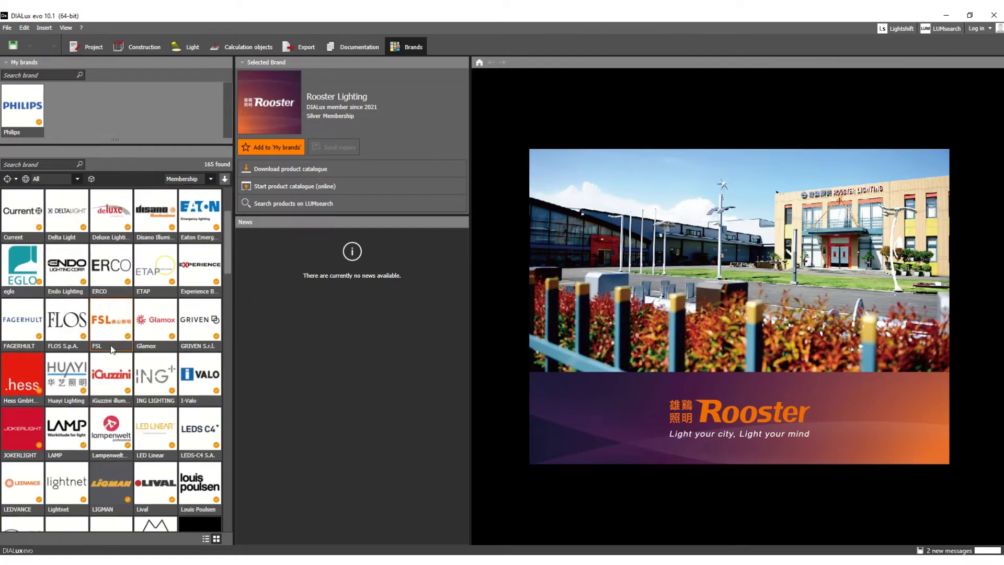
scroll(112, 349, "up", 3)
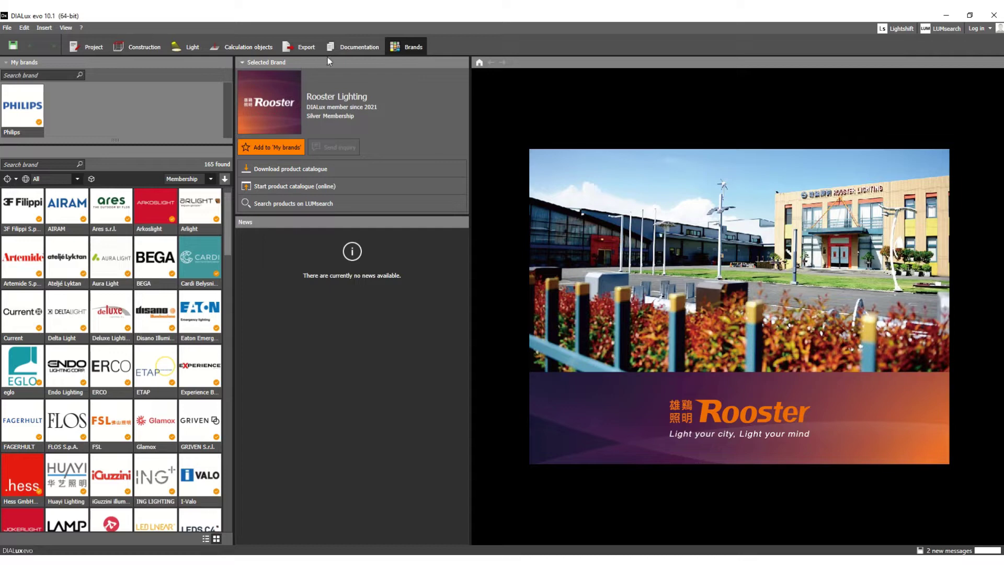
left_click(192, 47)
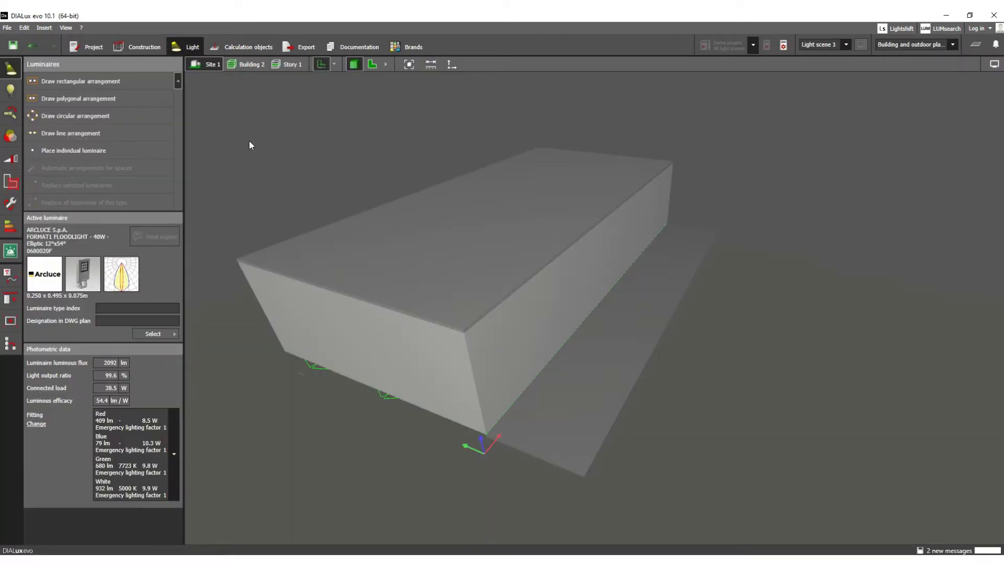
left_click(153, 334)
left_click(11, 93)
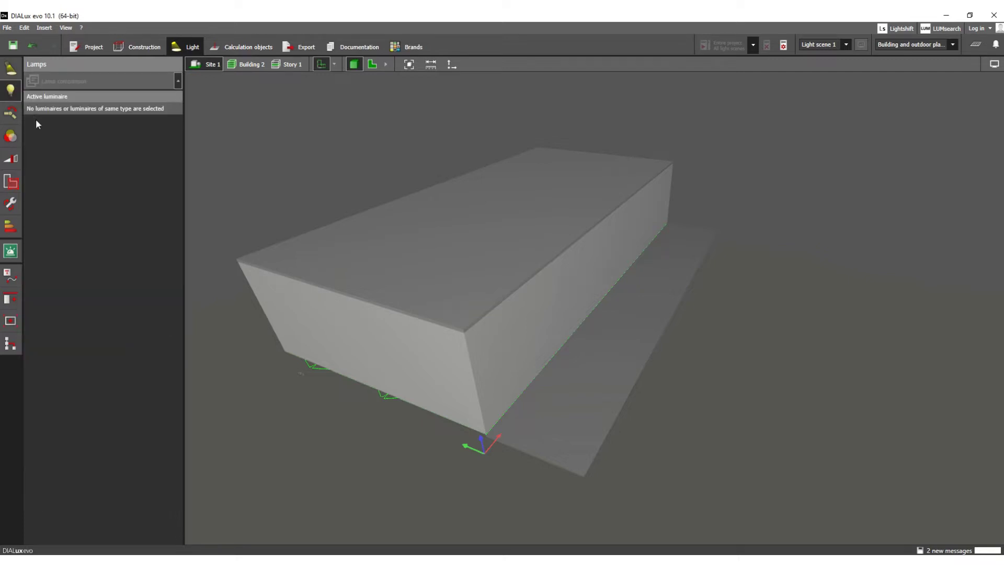
left_click(11, 72)
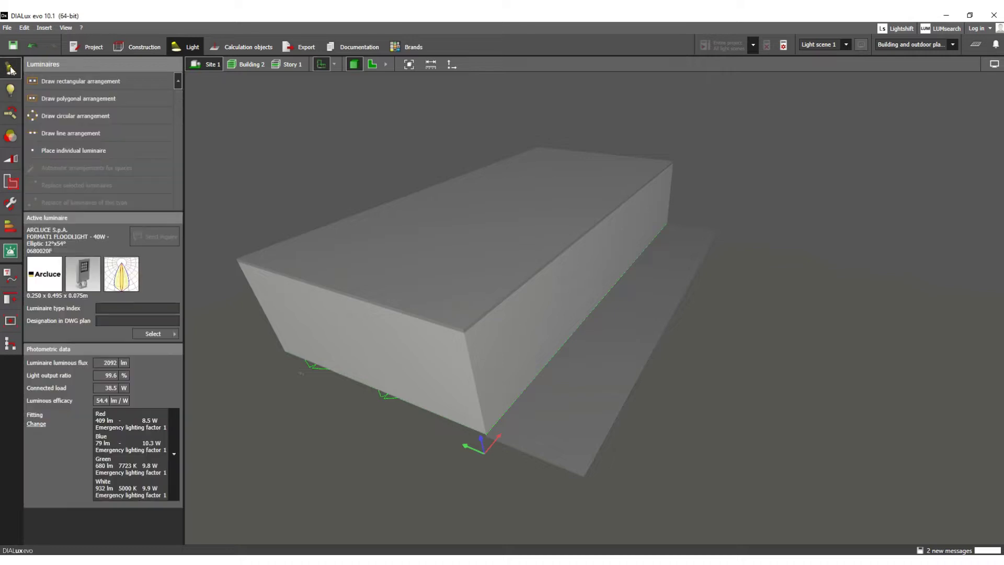
left_click(11, 90)
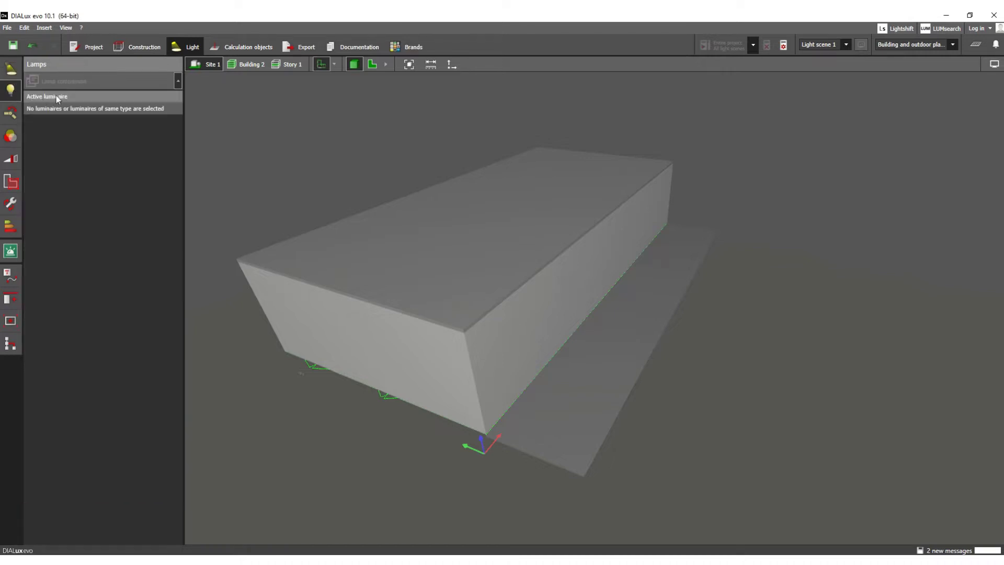
Draw a line arrangement of 10 ARCLUCE FORMAT1 floodlights along the building's long wall facing the outdoor floor element.
left_click(11, 73)
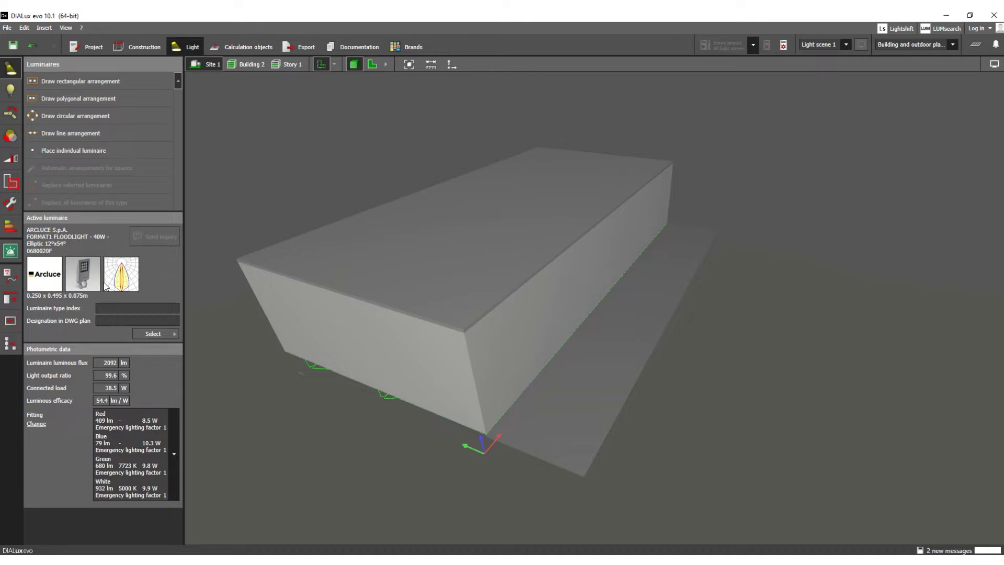
left_click(70, 133)
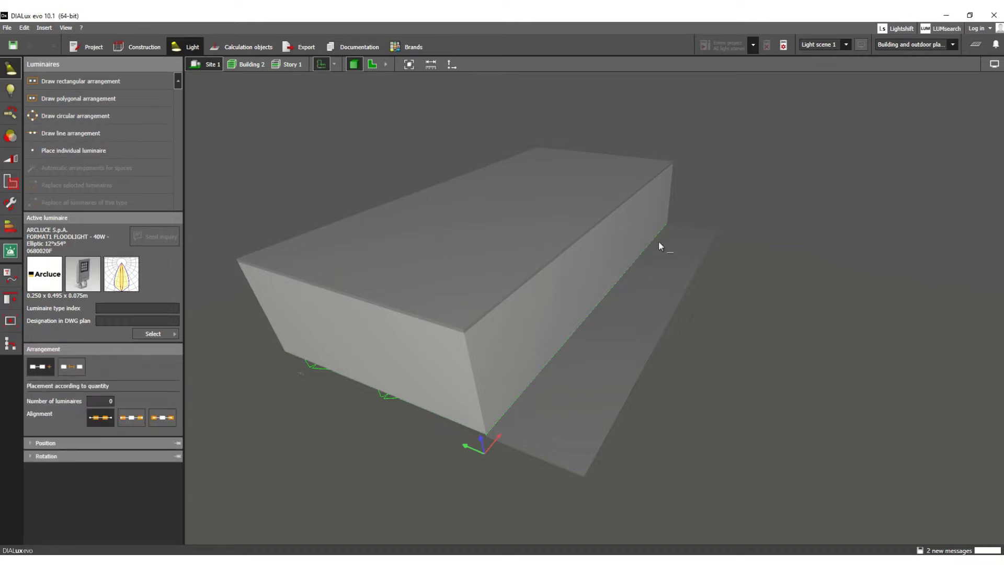
left_click(672, 163)
left_click(466, 331)
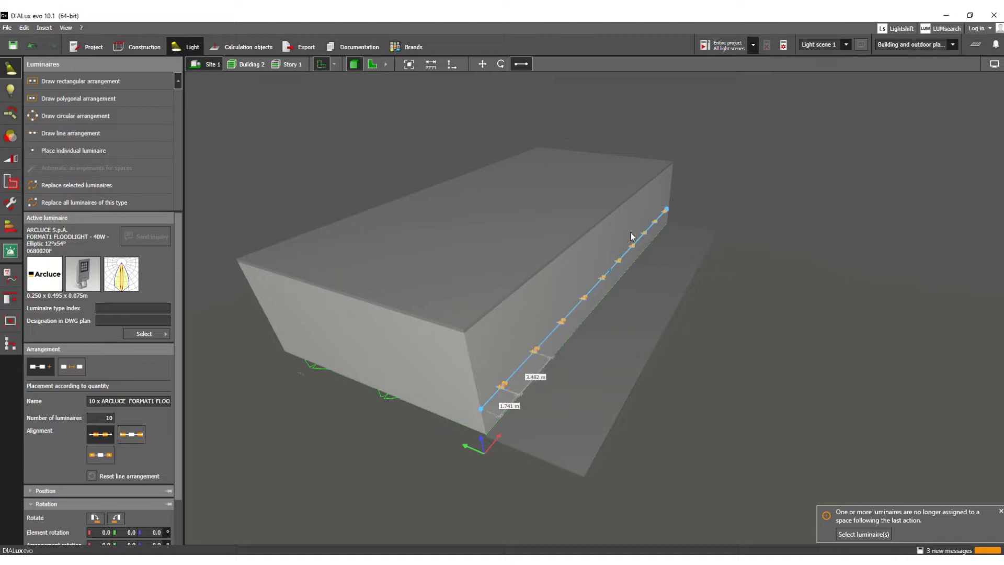
Set the mounting height of the floodlight line to 6 m, declining the reminder to save the project.
right_click_drag(642, 226, 494, 296)
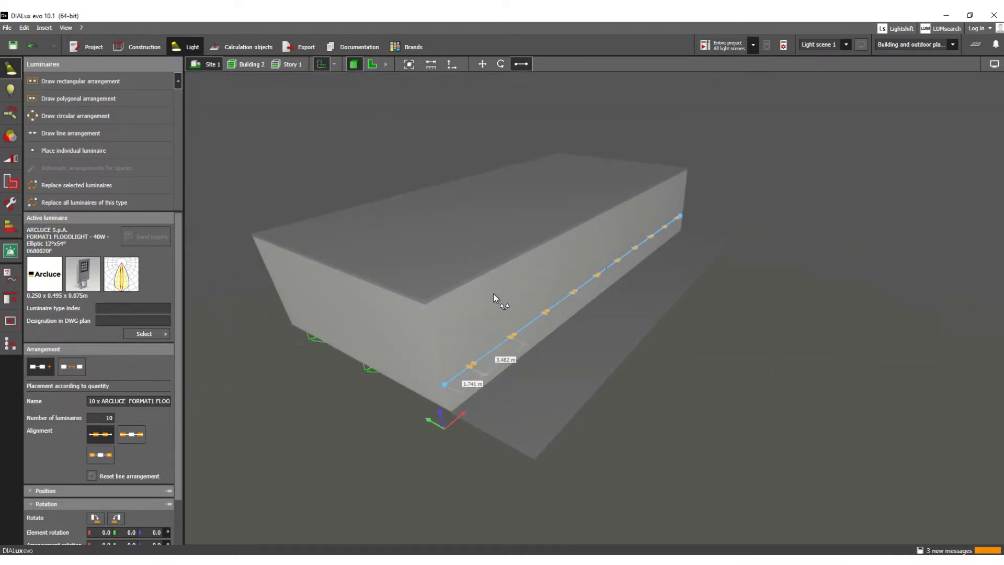
scroll(99, 410, "down", 2)
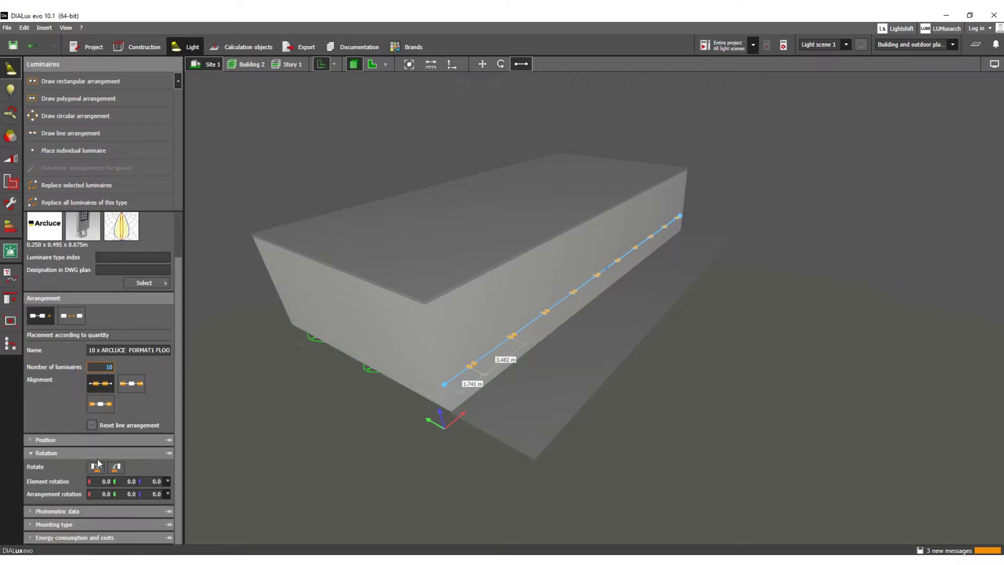
left_click(29, 524)
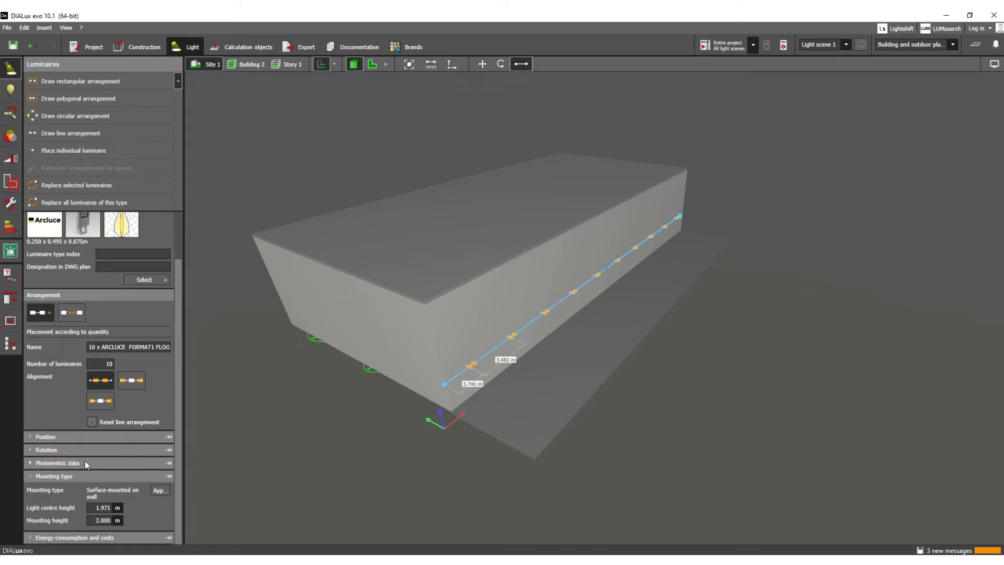
left_click(97, 521)
double_click(98, 520)
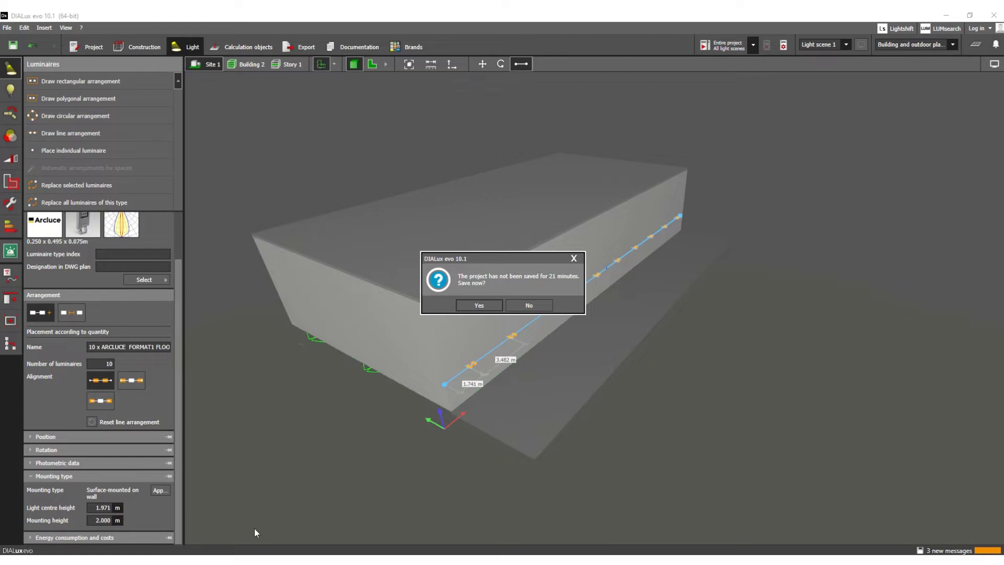
left_click(523, 305)
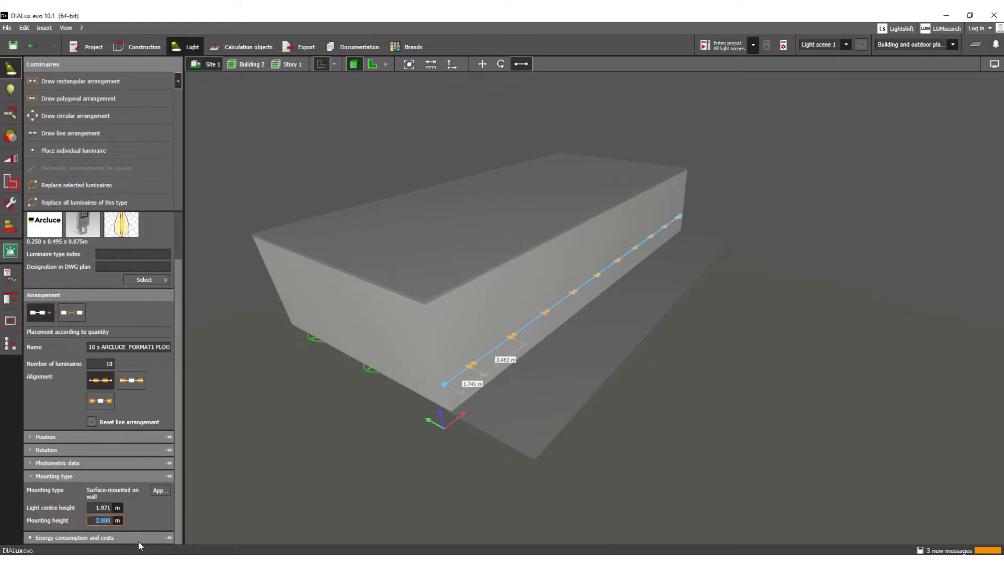
type("6")
key("Return")
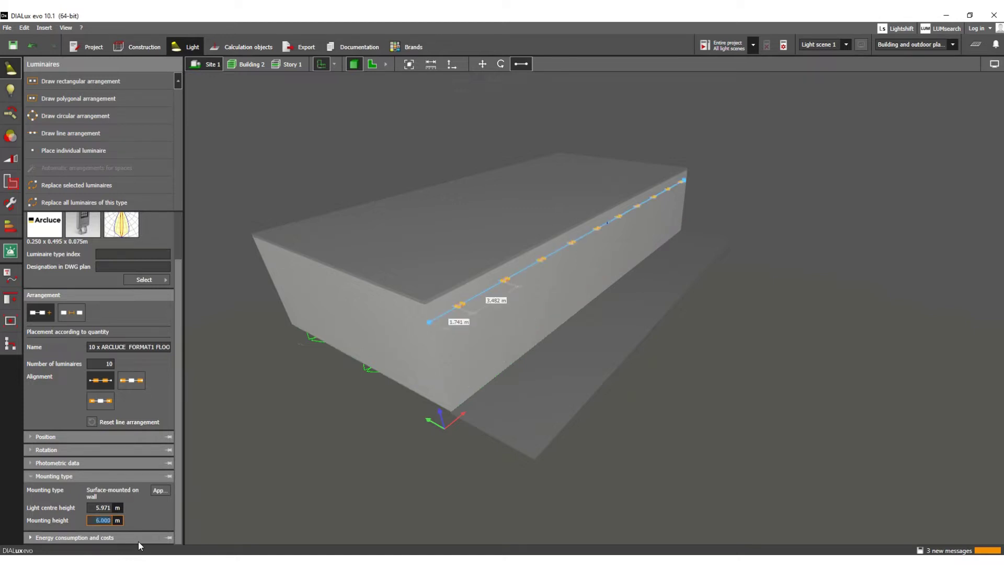
Examine the floodlights up close on the long wall to check how they are oriented against it.
scroll(459, 338, "up", 10)
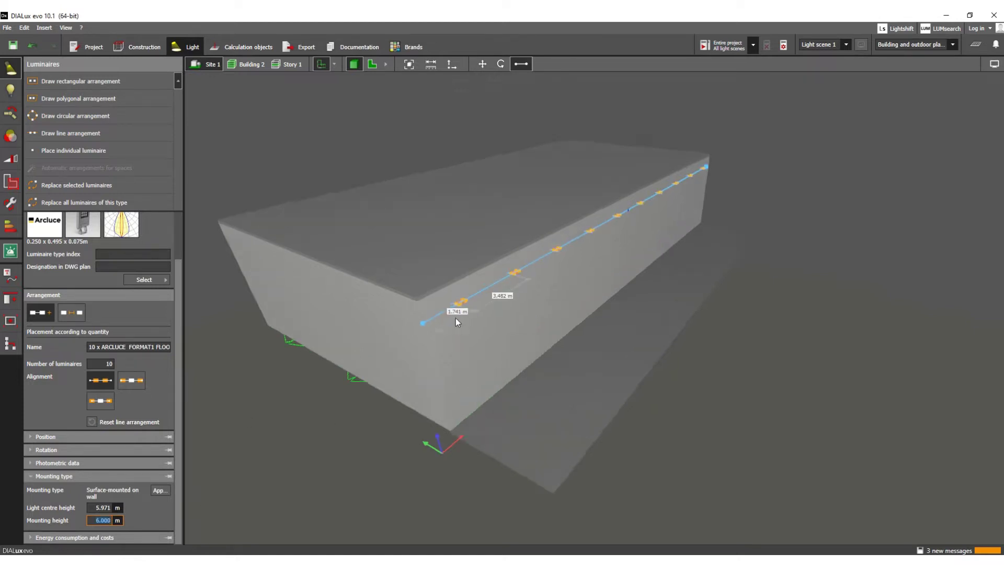
scroll(487, 306, "down", 8)
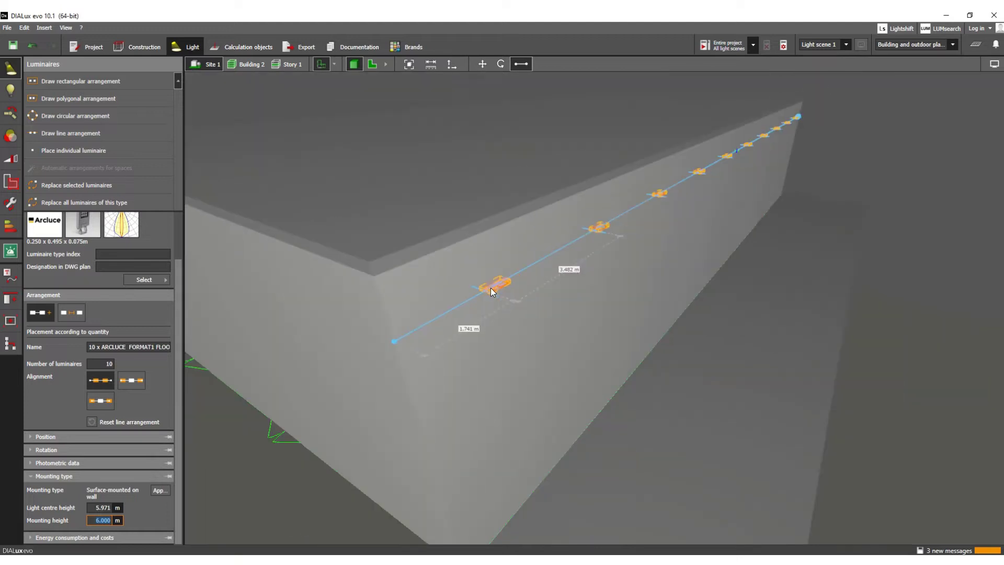
left_click(511, 361)
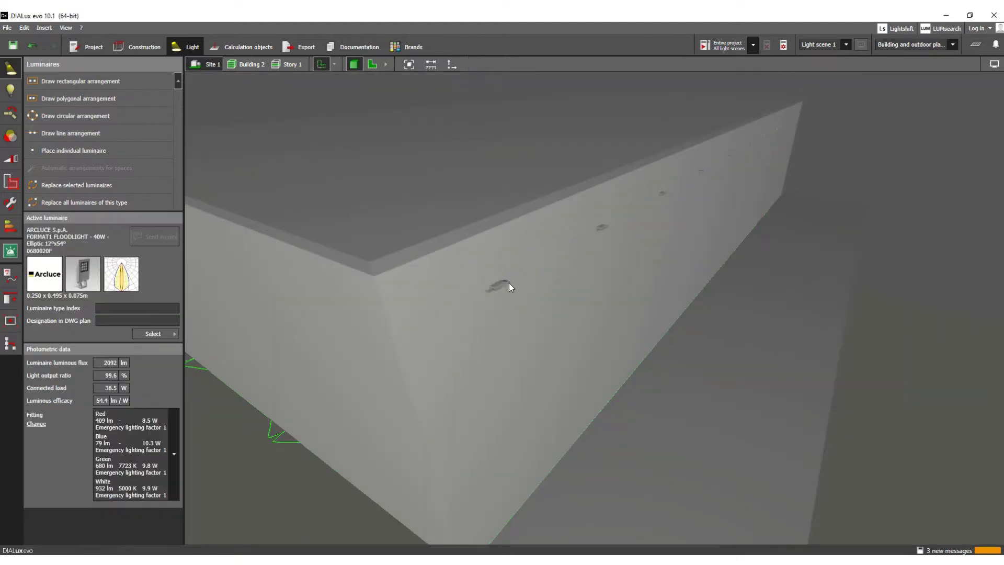
scroll(503, 286, "up", 8)
scroll(512, 287, "down", 3)
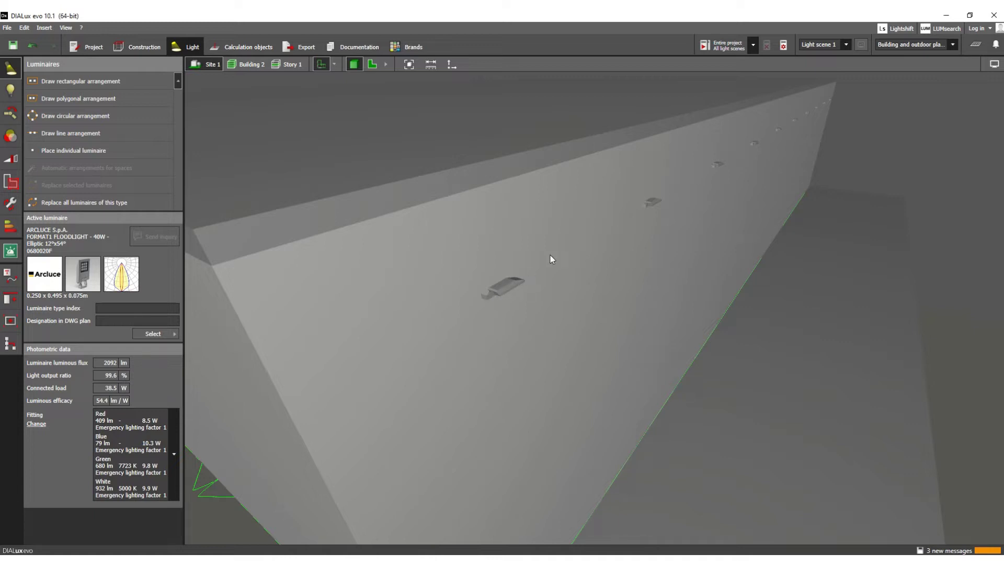
left_click(513, 286)
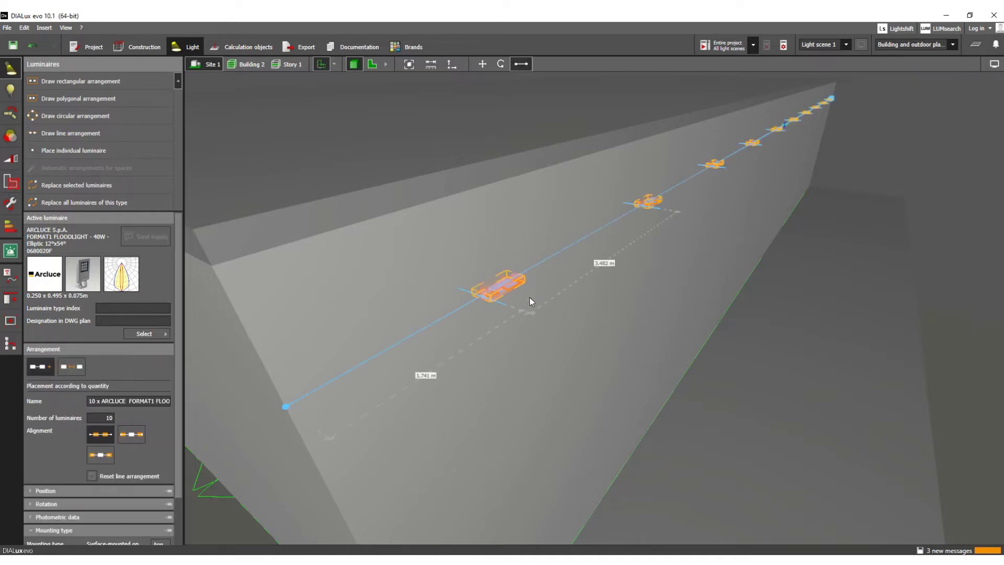
scroll(560, 294, "down", 3)
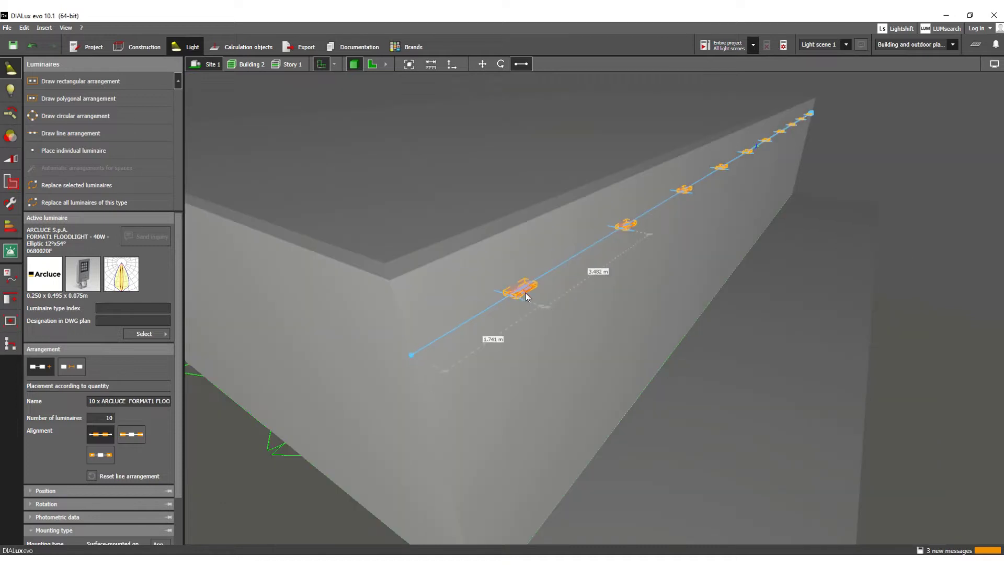
left_click(553, 348)
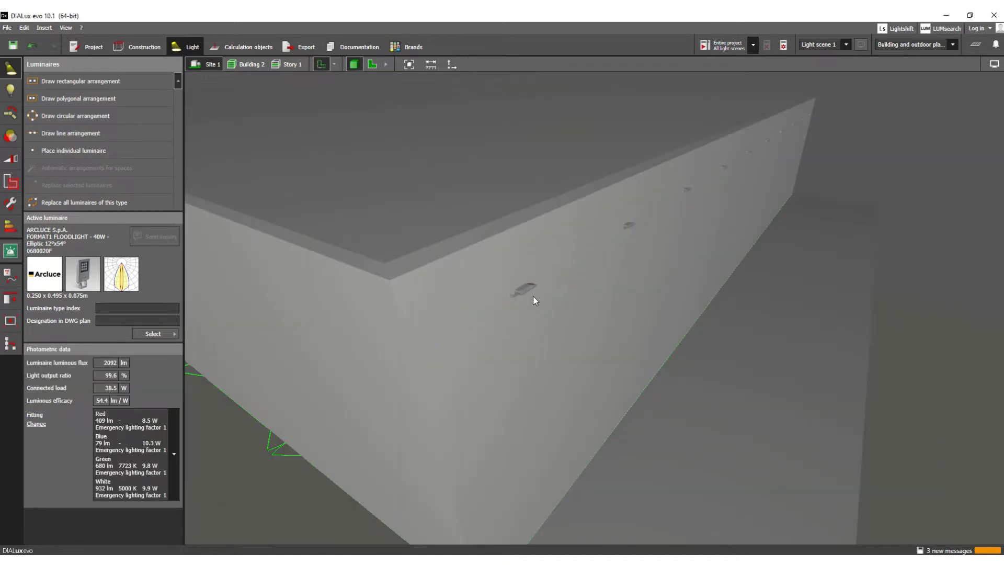
Rotate each floodlight in the line arrangement by -90° about the vertical axis so it points away from the wall.
left_click(526, 289)
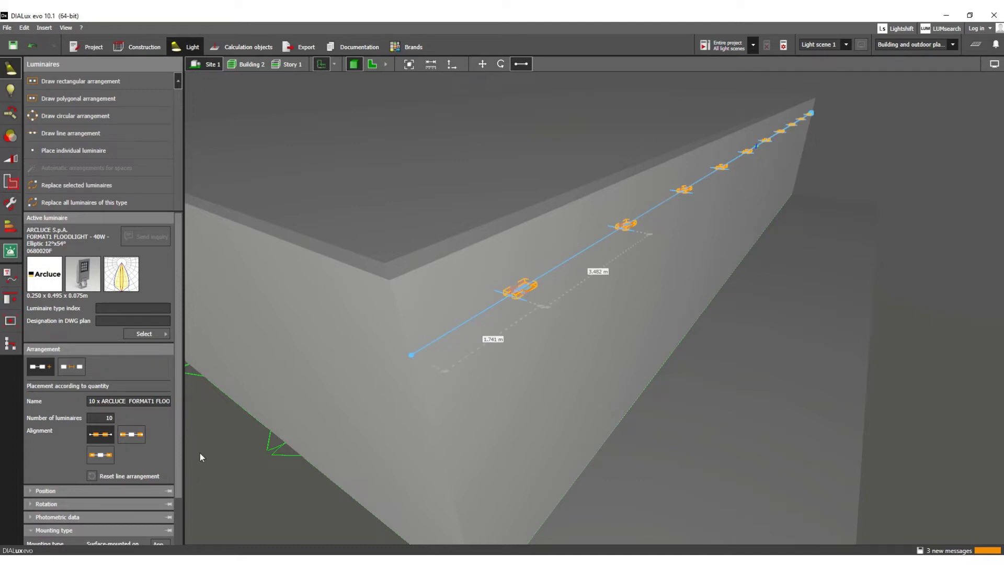
scroll(113, 343, "down", 1)
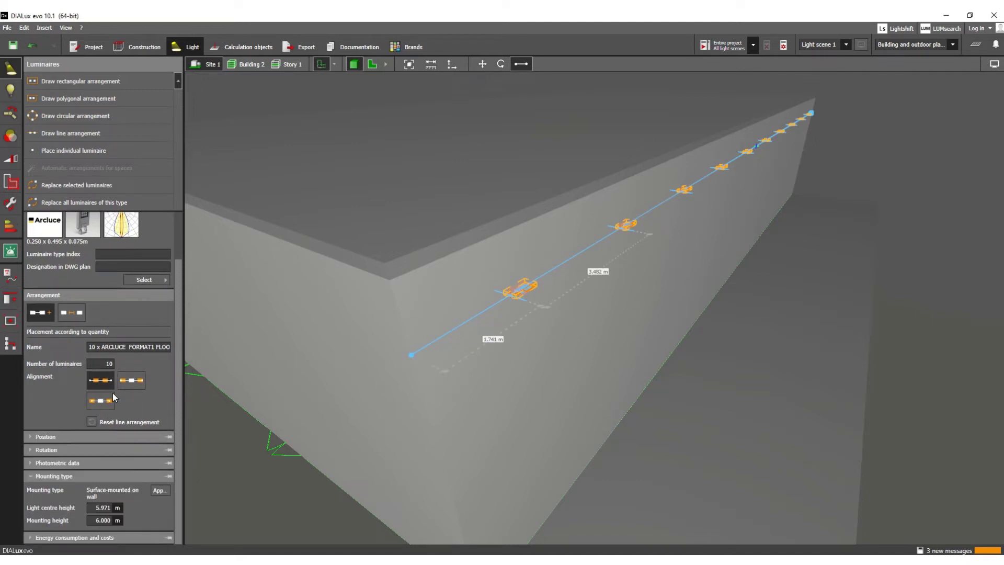
left_click(32, 450)
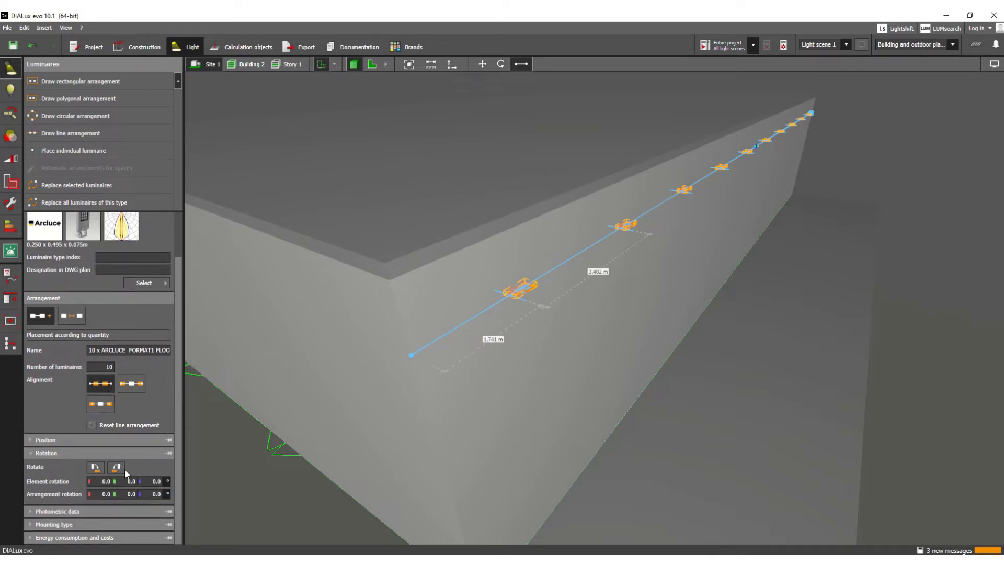
left_click(97, 470)
left_click(553, 344)
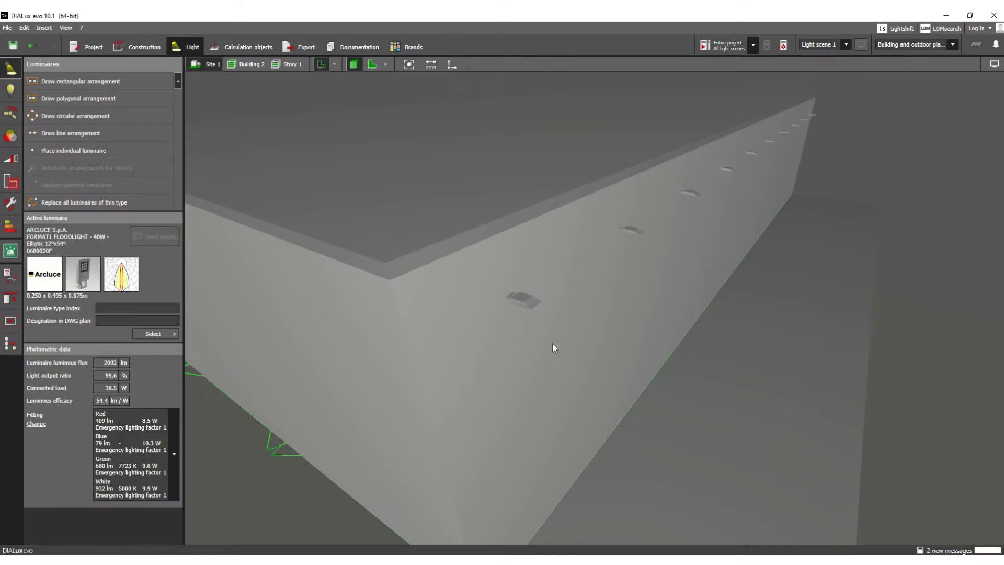
Inspect the rotated floodlights and set the number of luminaires in the line arrangement to 8.
scroll(532, 296, "up", 5)
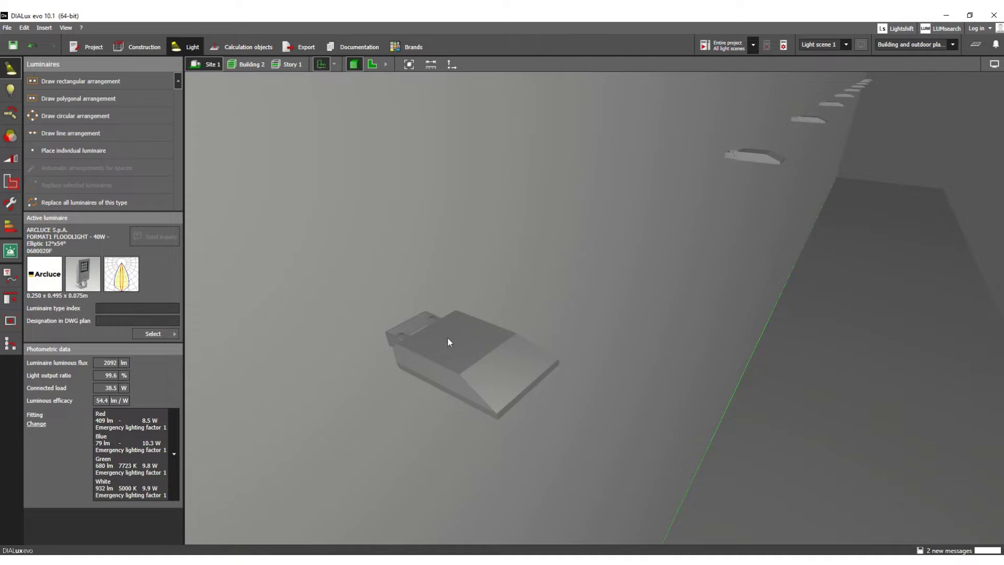
scroll(490, 361, "down", 5)
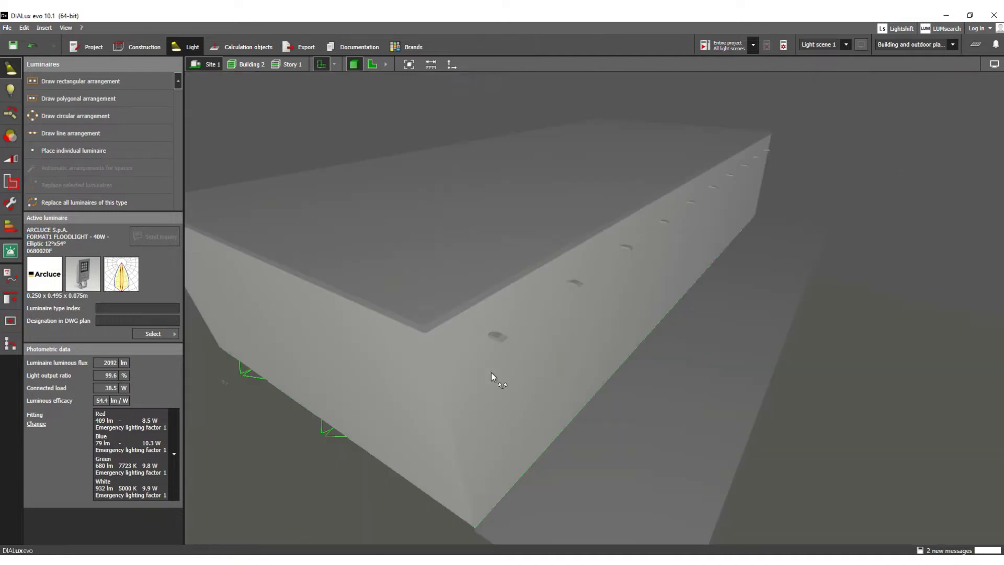
scroll(493, 376, "up", 2)
middle_click_drag(508, 373, 457, 369)
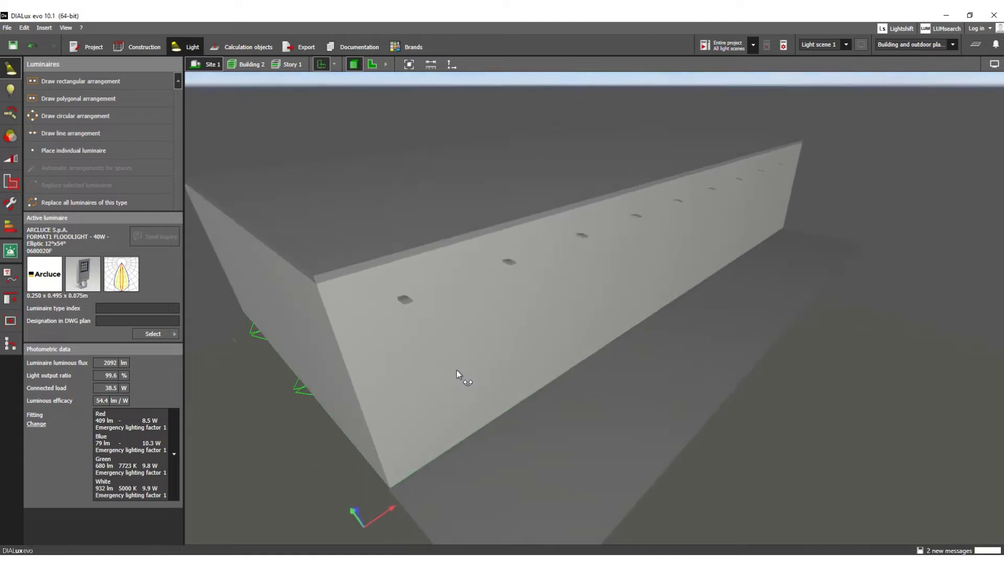
scroll(461, 372, "up", 2)
scroll(526, 294, "down", 3)
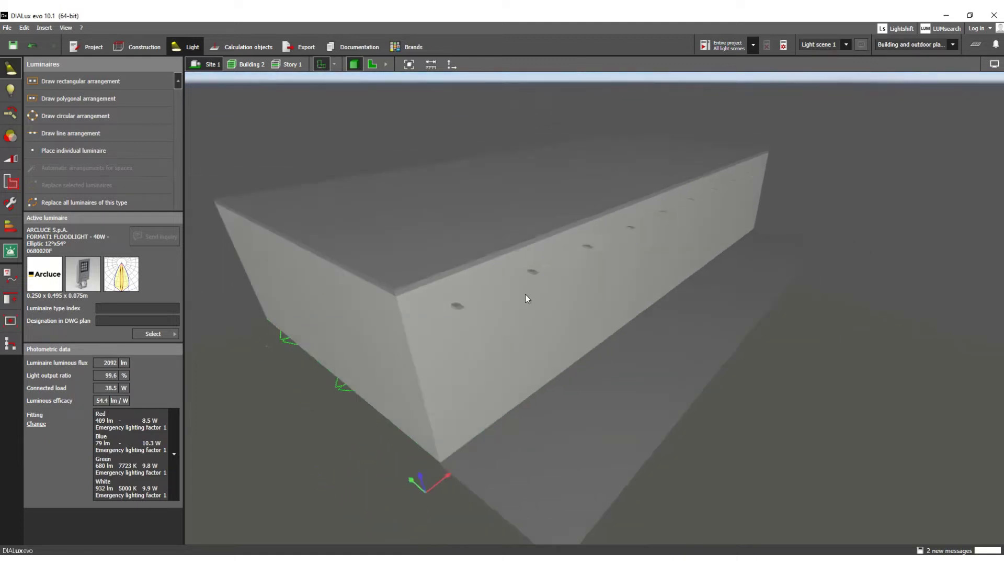
left_click(469, 304)
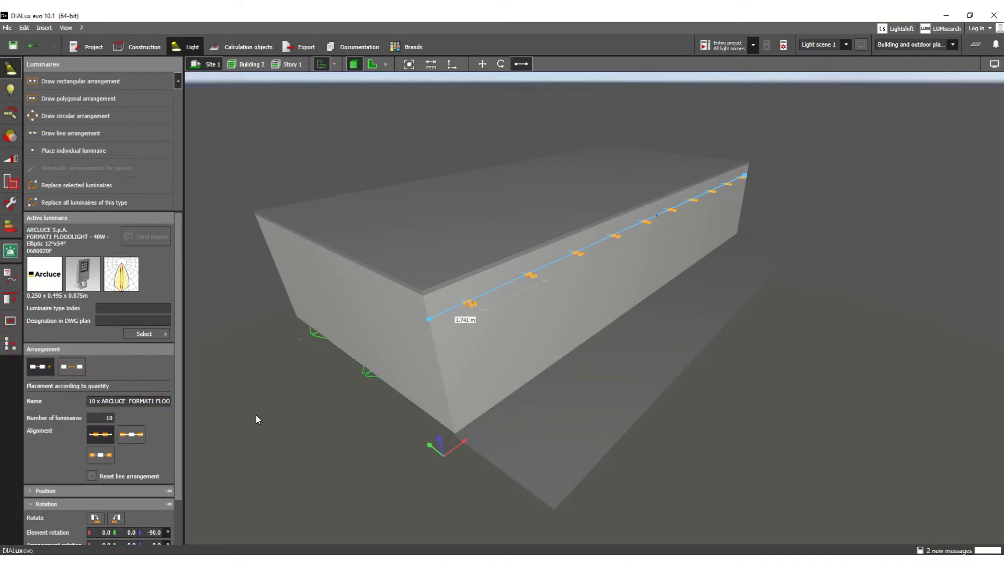
double_click(108, 418)
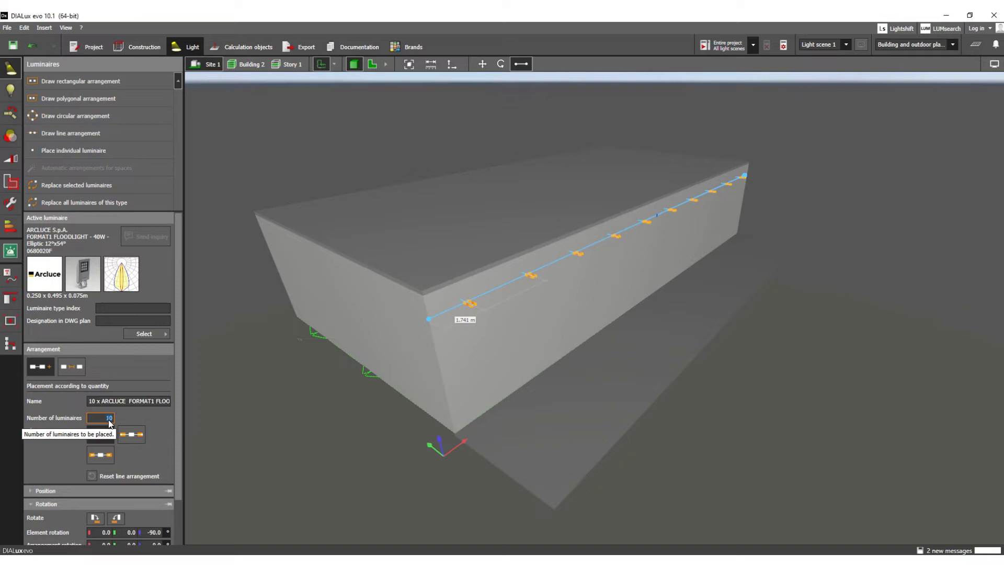
type("8")
key("Return")
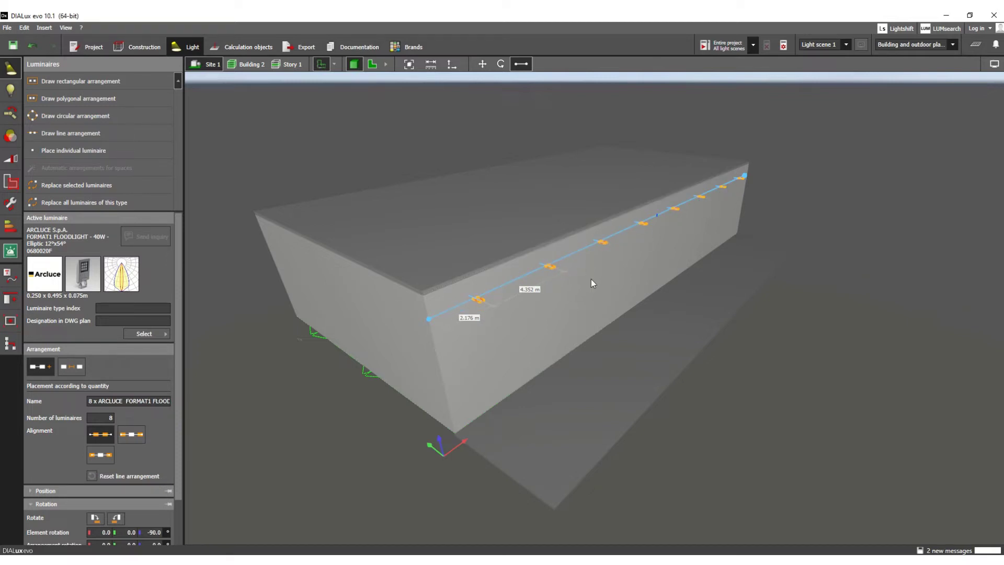
Look through the spacing options of placement according to distance for the floodlight line, and return to placement according to quantity.
left_click(75, 368)
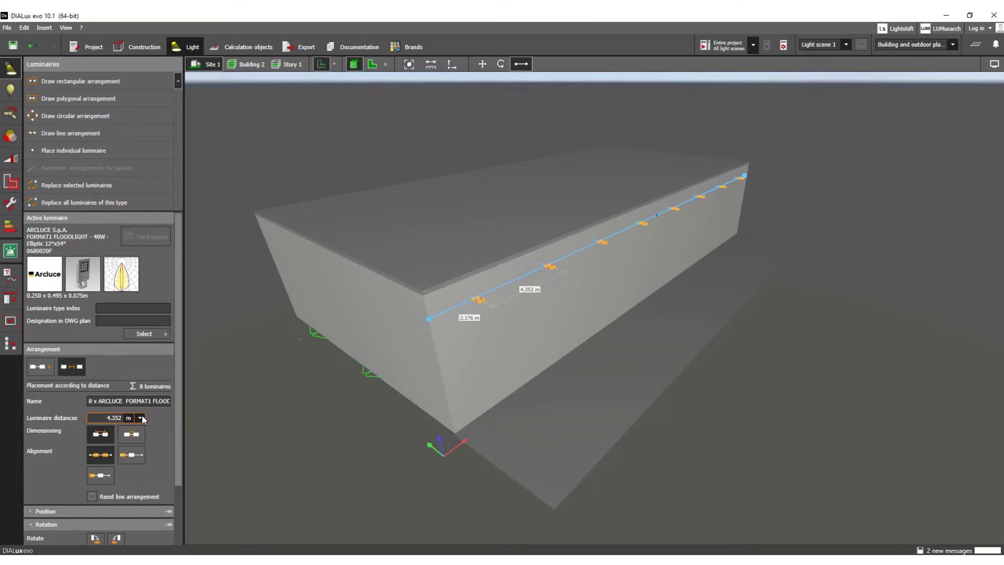
scroll(125, 451, "down", 1)
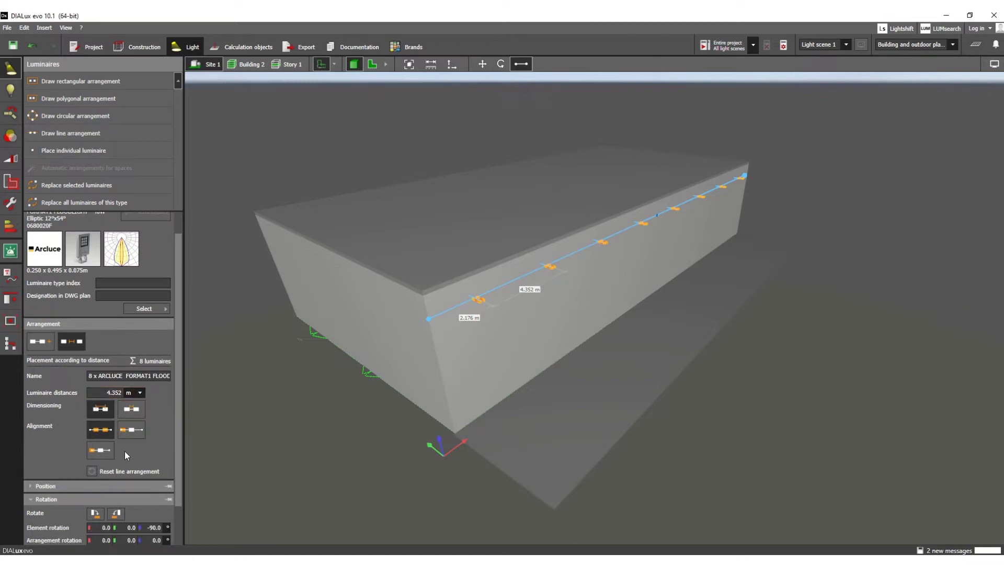
left_click(139, 393)
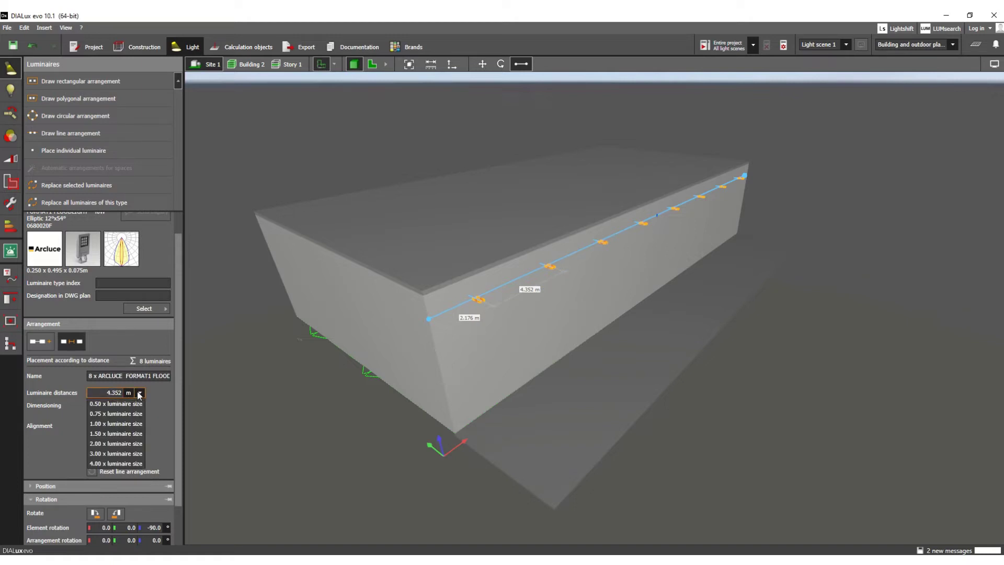
left_click(140, 393)
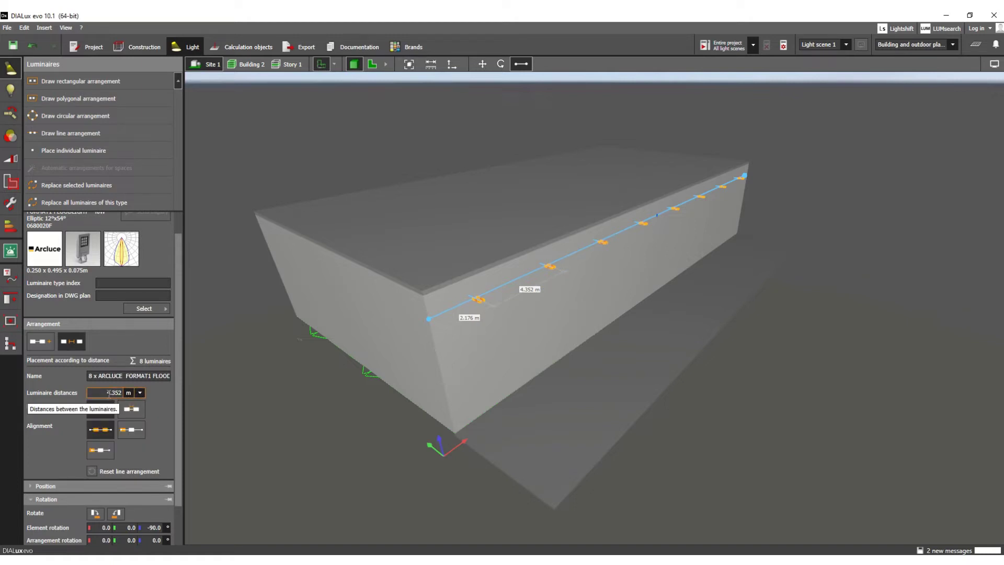
left_click(40, 341)
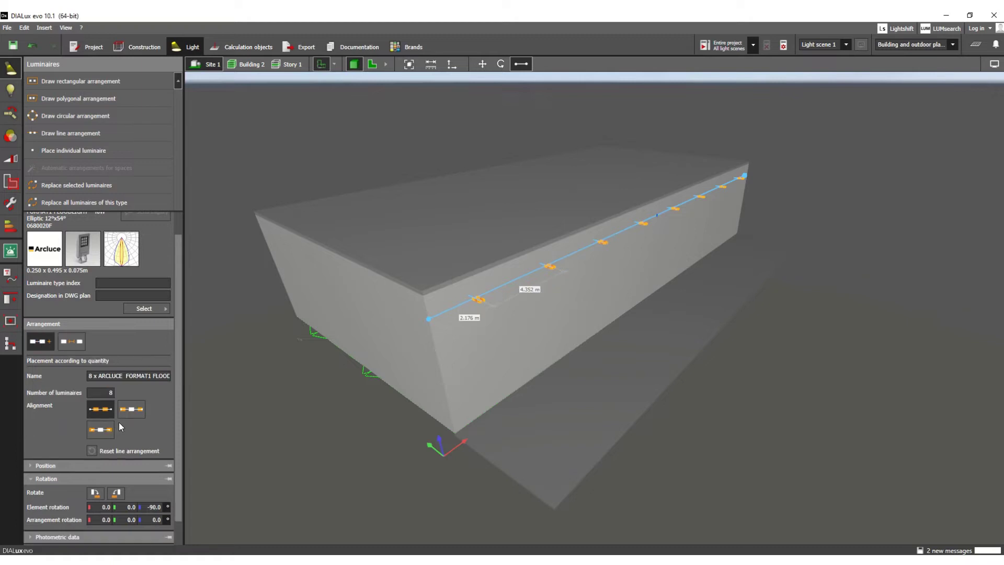
Set the number of luminaires in the wall's floodlight line to 10 and view the resulting row.
double_click(110, 393)
type("10")
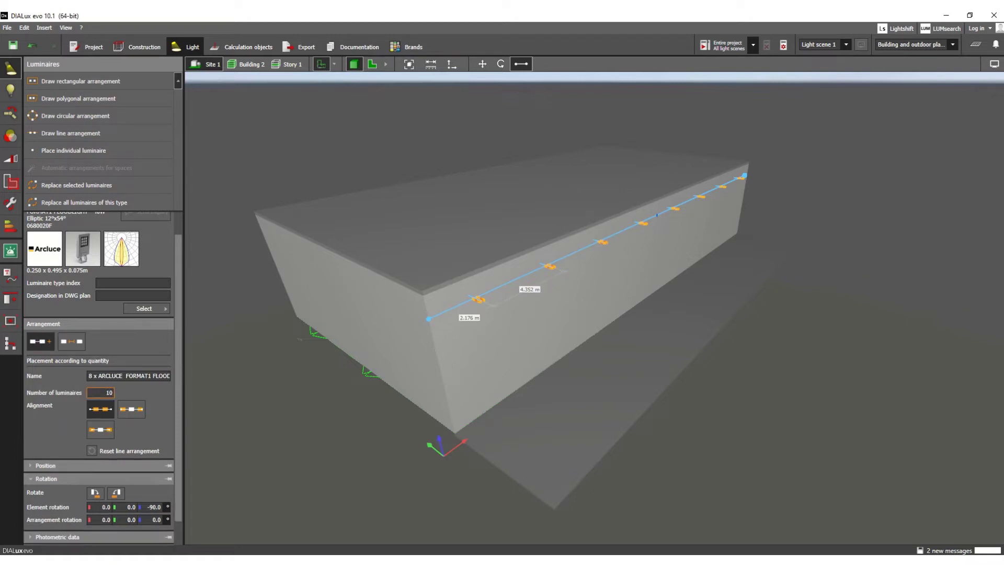
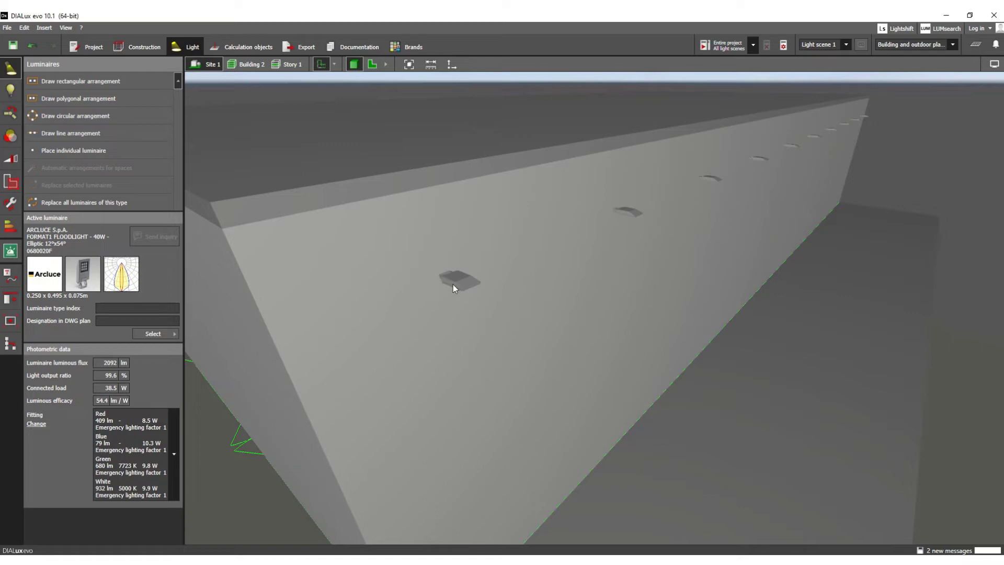
scroll(467, 307, "down", 3)
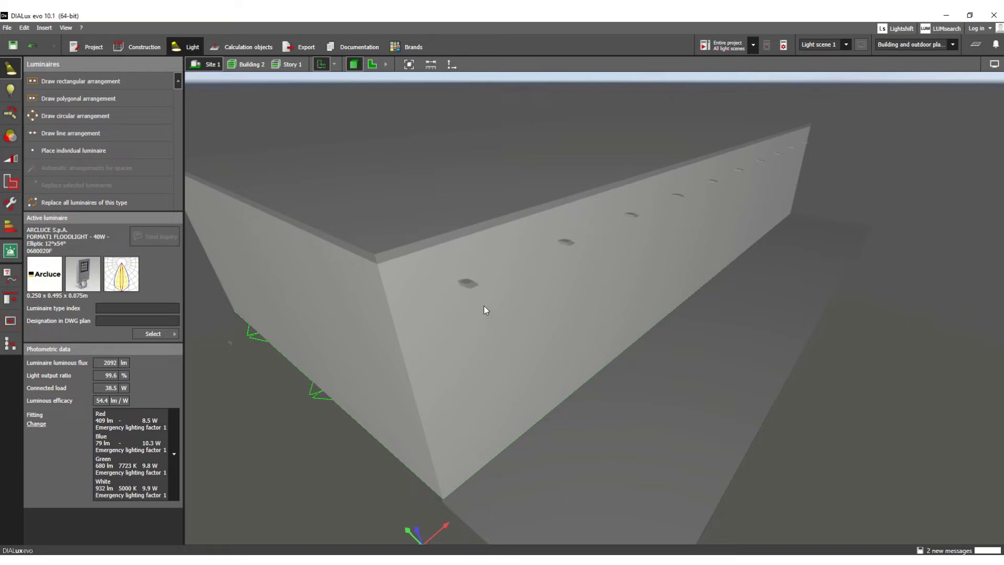
Set the arrangement rotation of the facade's floodlight line to 20° about the X axis.
left_click(472, 286)
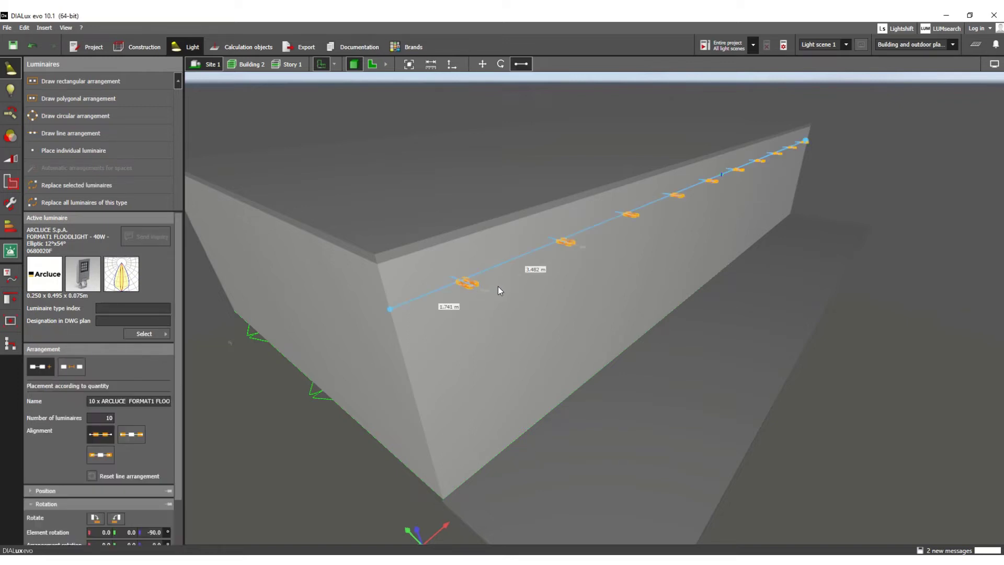
left_click(128, 401)
scroll(128, 401, "down", 1)
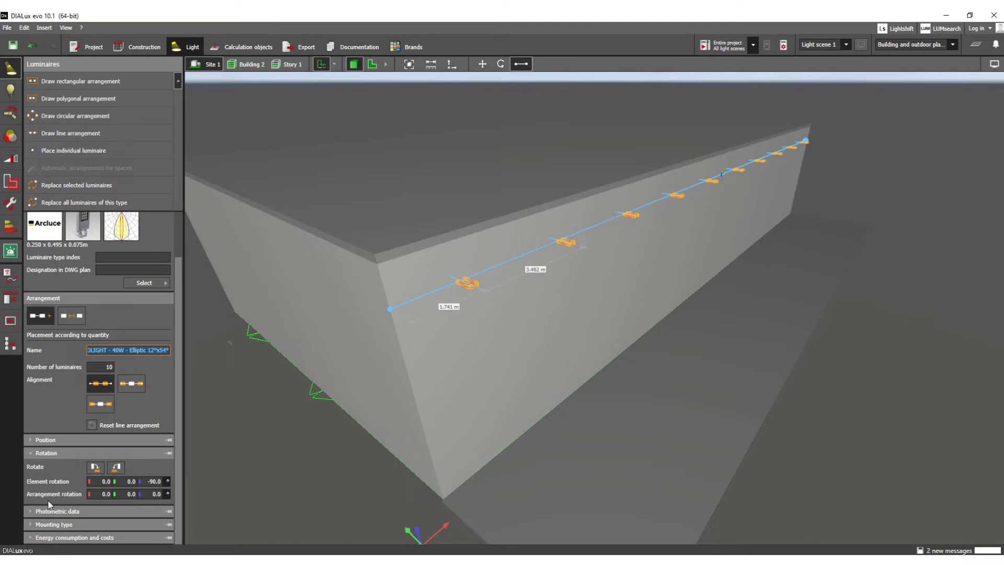
left_click(110, 494)
left_click(62, 523)
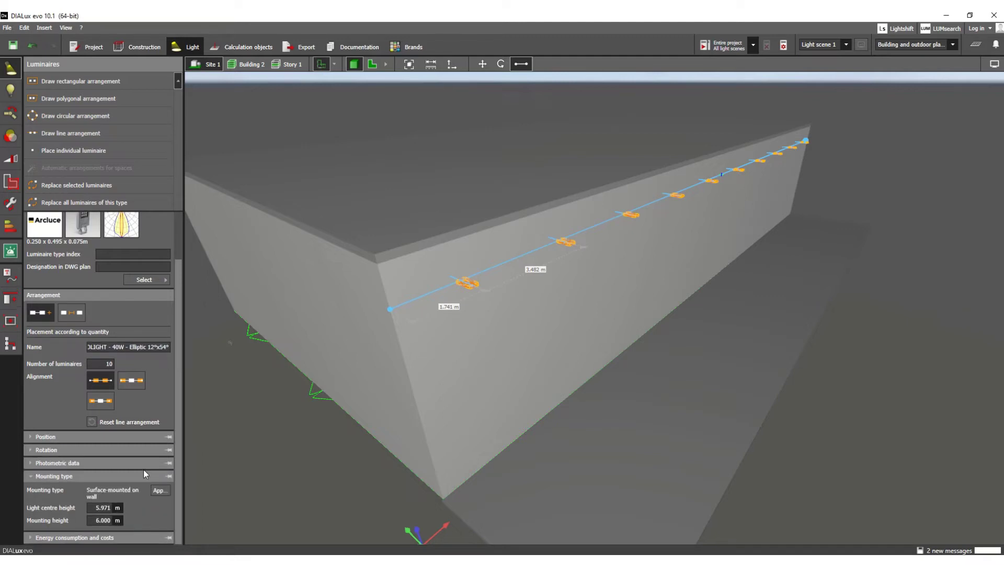
left_click(30, 450)
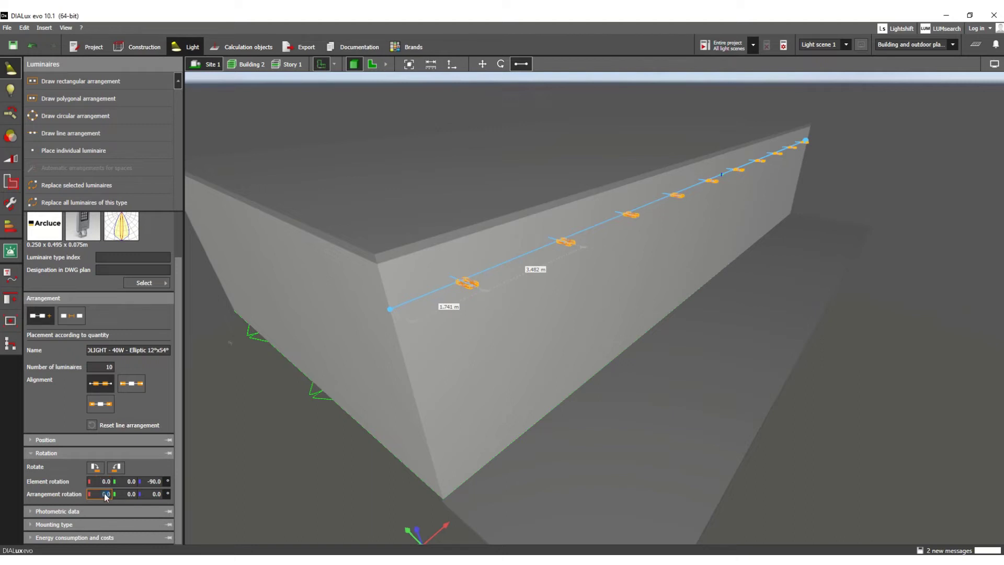
type("20")
key("Return")
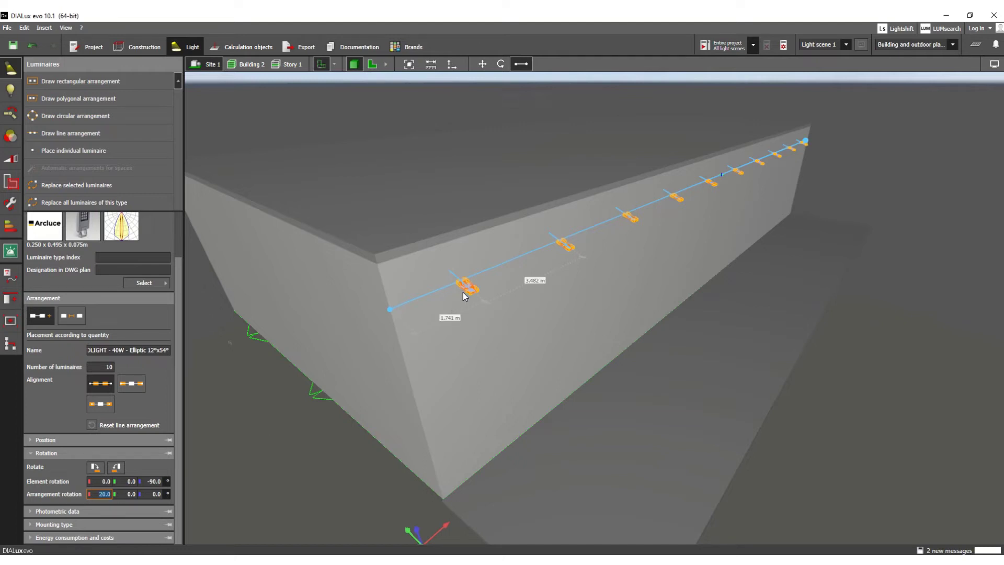
Set the floodlight line's arrangement rotation about the X axis to -20°.
left_click(99, 496)
type("-")
key("Return")
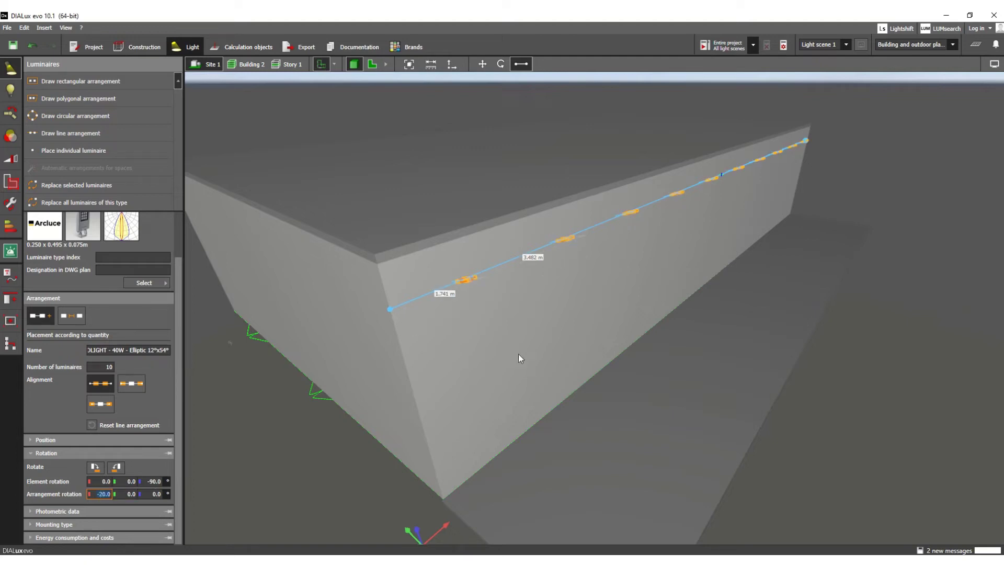
Inspect the tilt of the floodlights up close and along the whole long facade.
left_click_drag(483, 350, 522, 347)
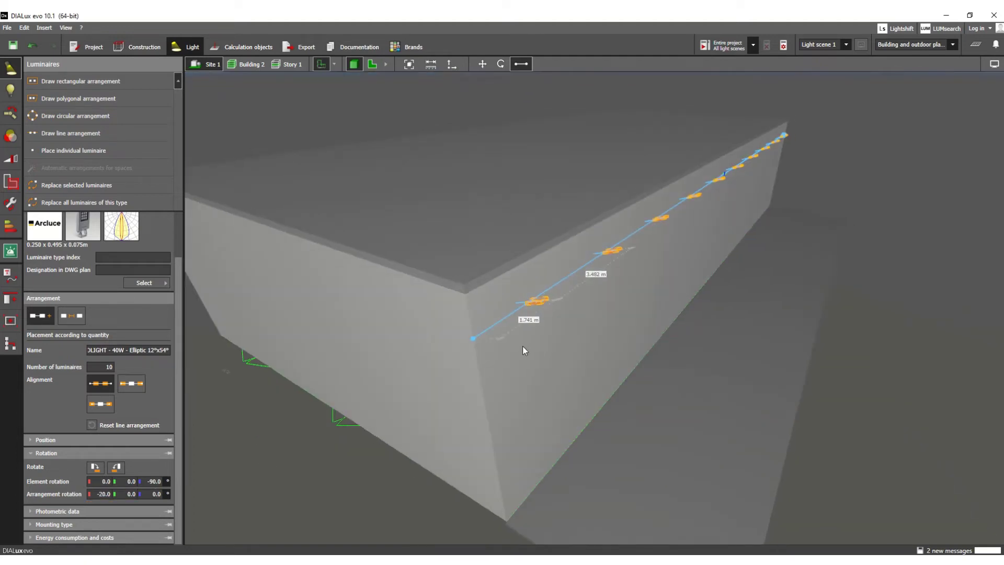
left_click(557, 294)
scroll(547, 296, "up", 5)
left_click_drag(547, 296, 534, 329)
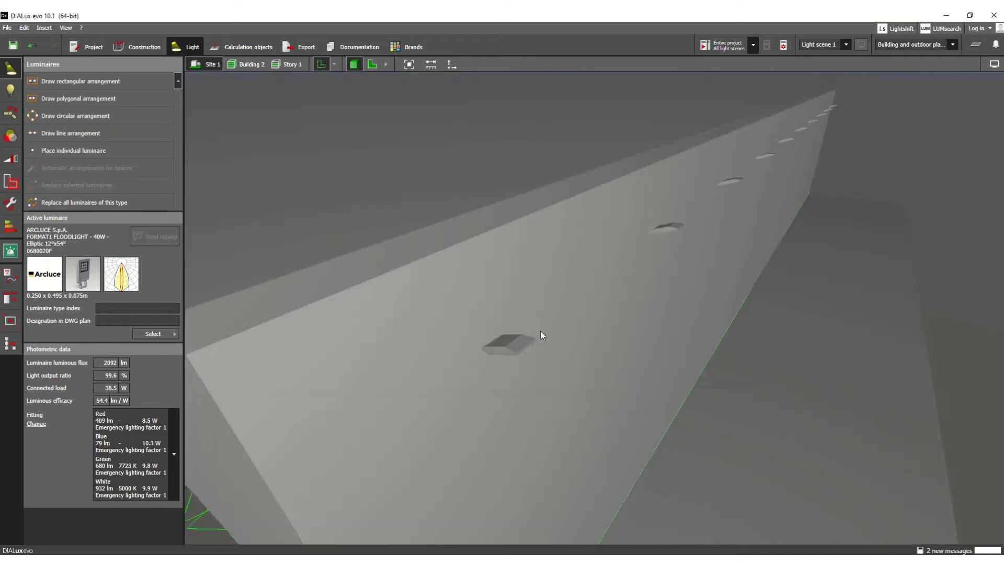
scroll(545, 306, "down", 5)
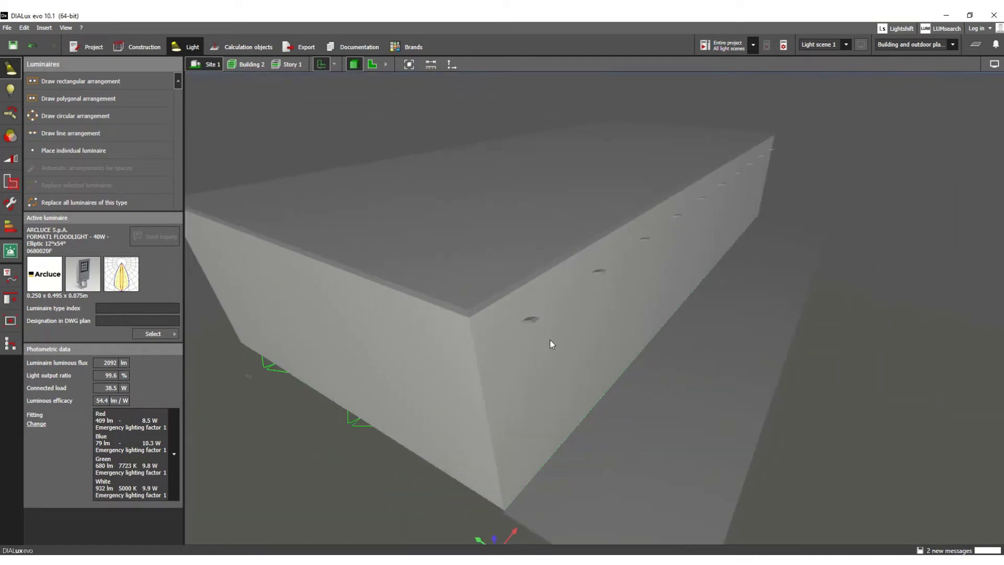
left_click_drag(538, 359, 504, 365)
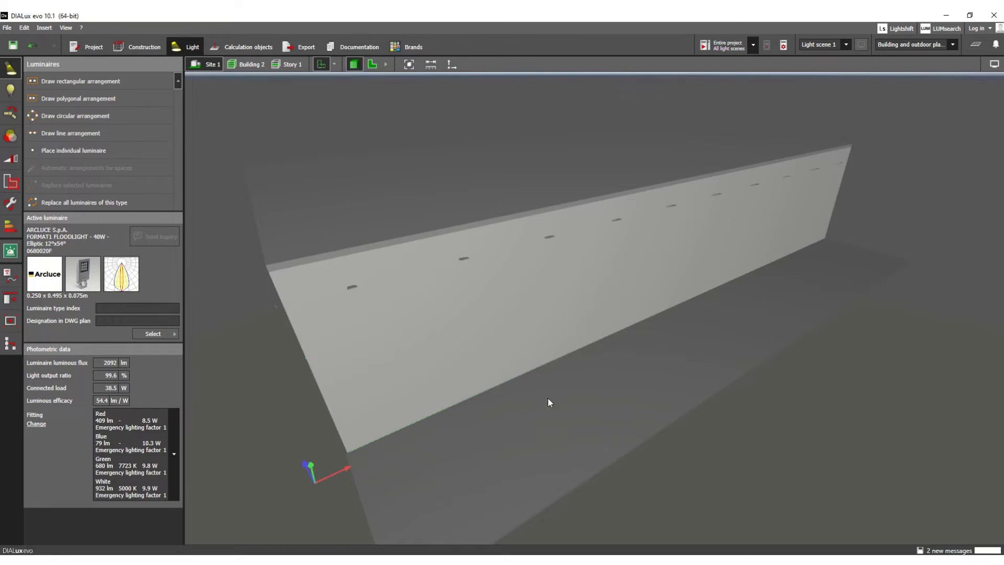
left_click_drag(542, 424, 595, 349)
left_click_drag(526, 363, 529, 326)
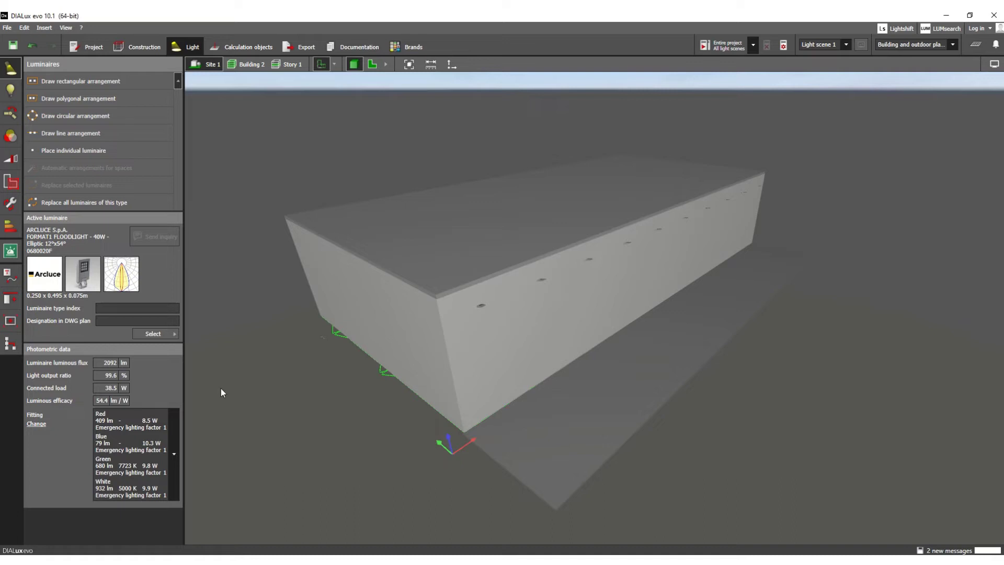
Review the photometric data of the facade's floodlight line and clear the selection.
left_click(480, 307)
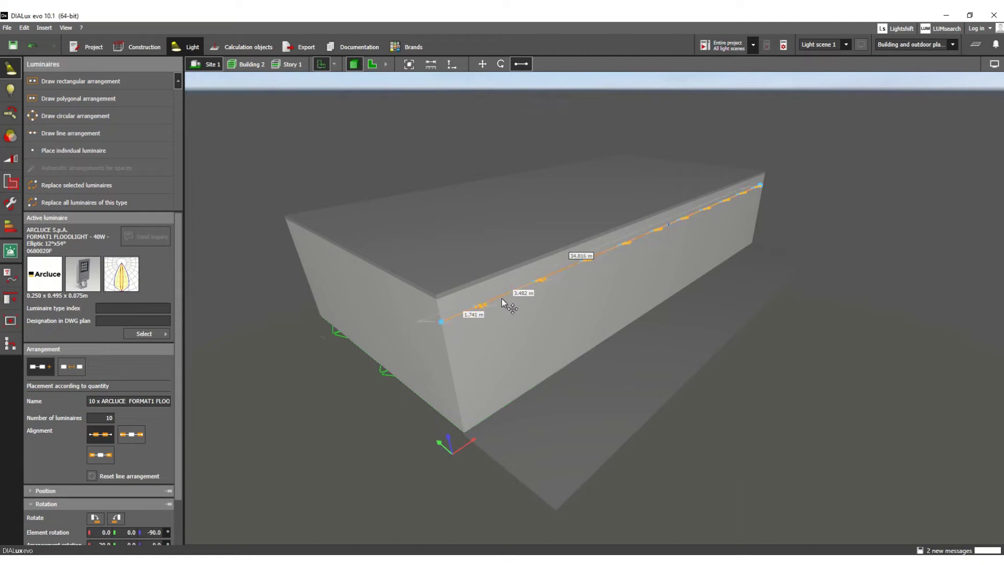
left_click(100, 418)
scroll(99, 419, "down", 1)
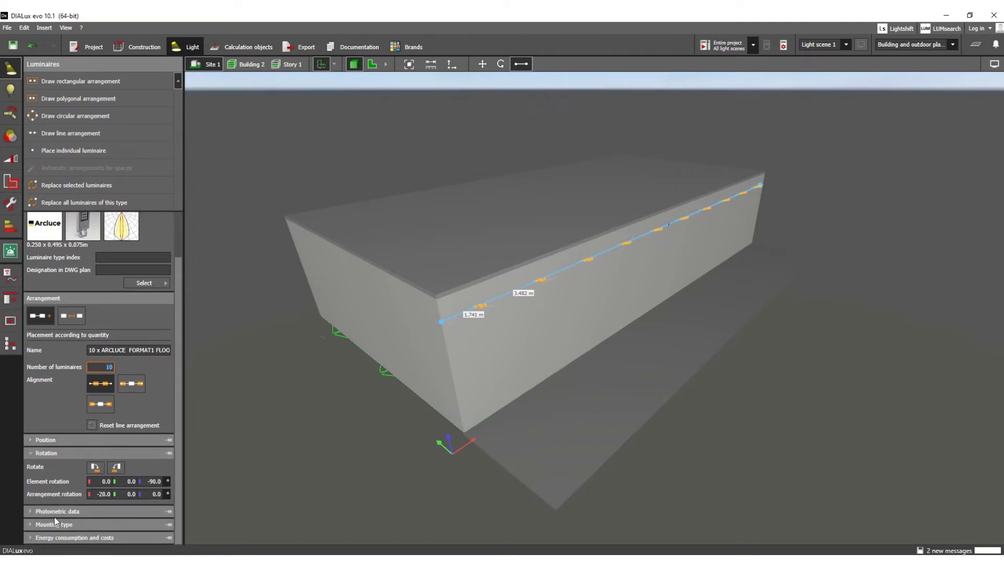
left_click(32, 511)
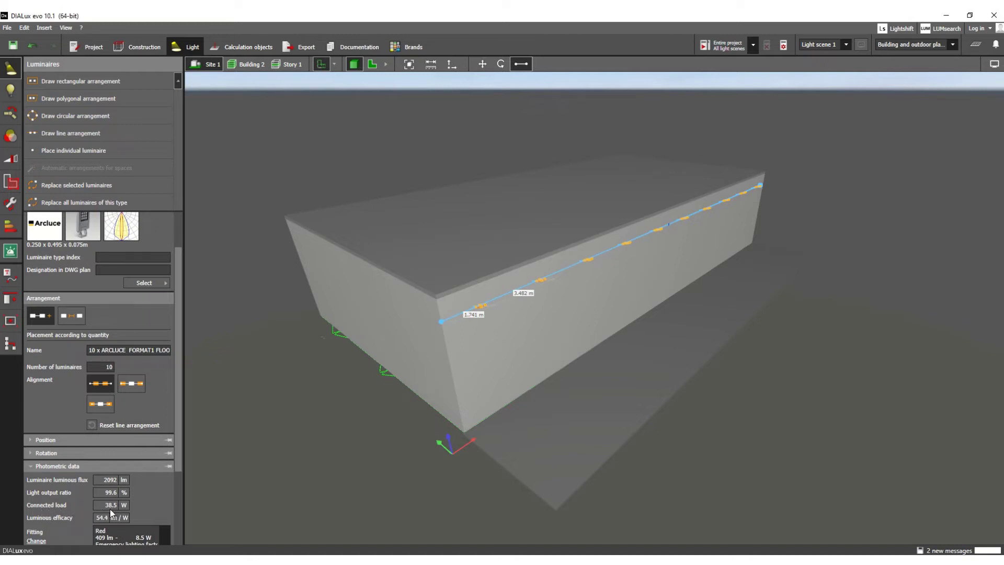
scroll(138, 492, "down", 3)
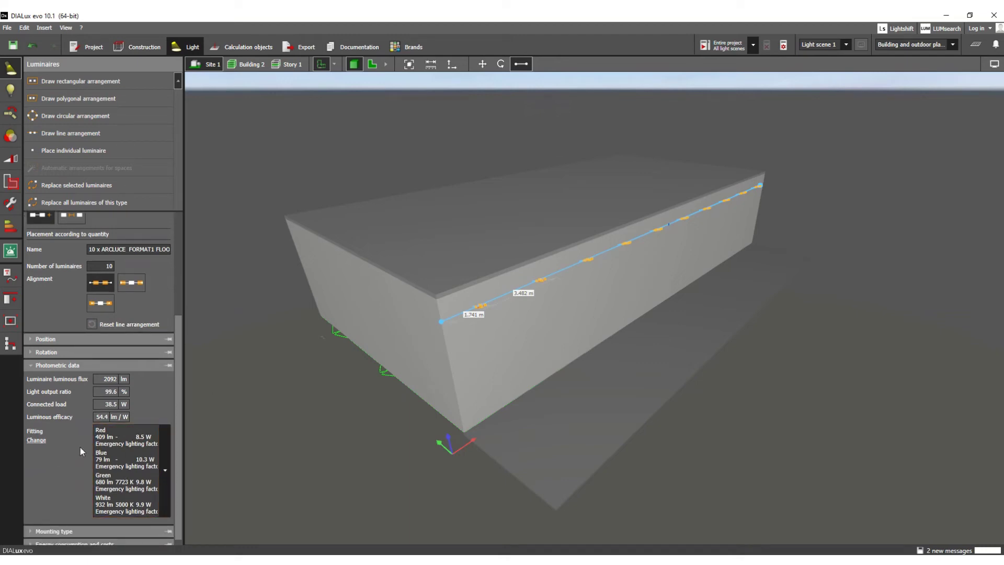
left_click(30, 365)
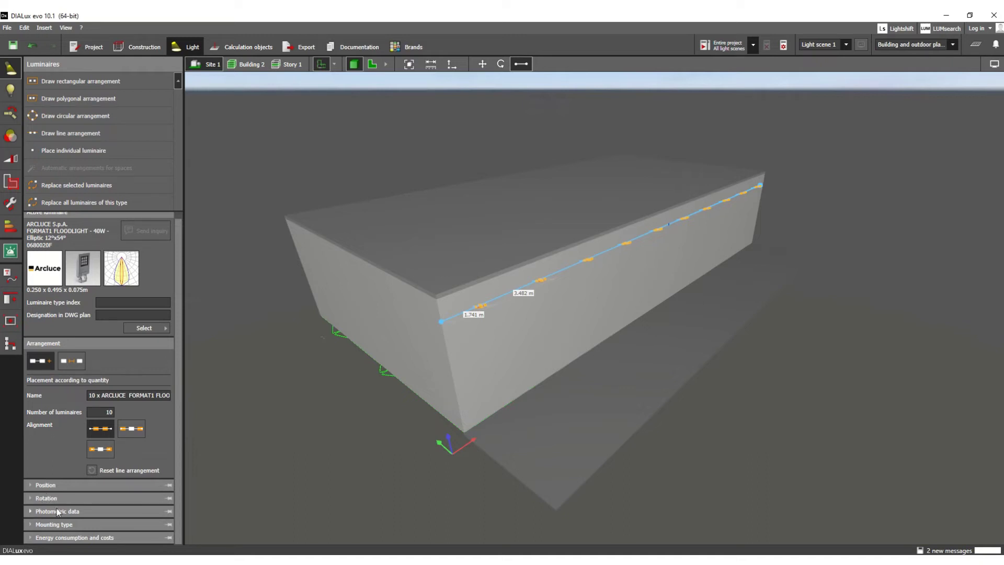
left_click(508, 346)
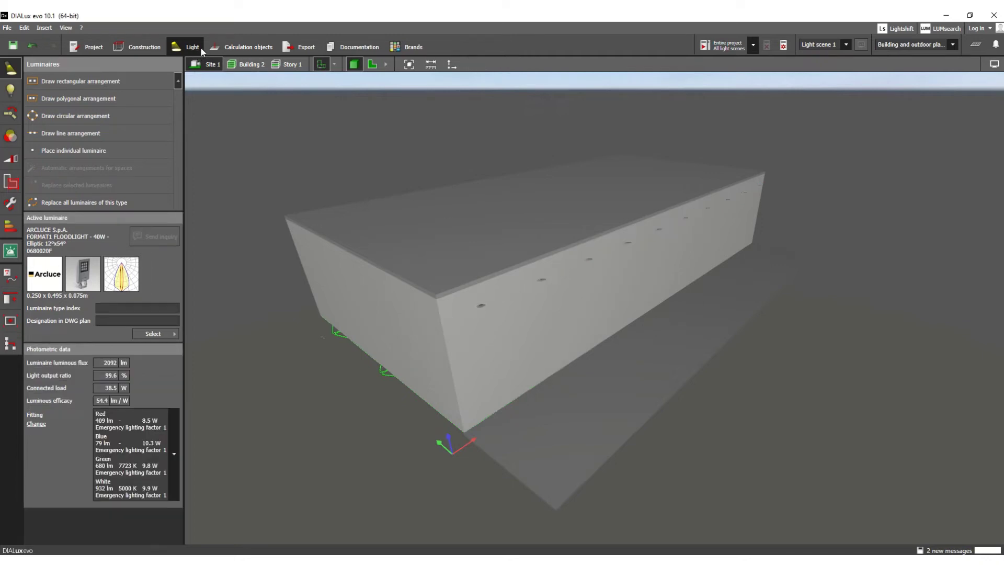
Open the calculation objects, calculate only the active light scene for the entire project, and view the lit facade.
left_click(254, 47)
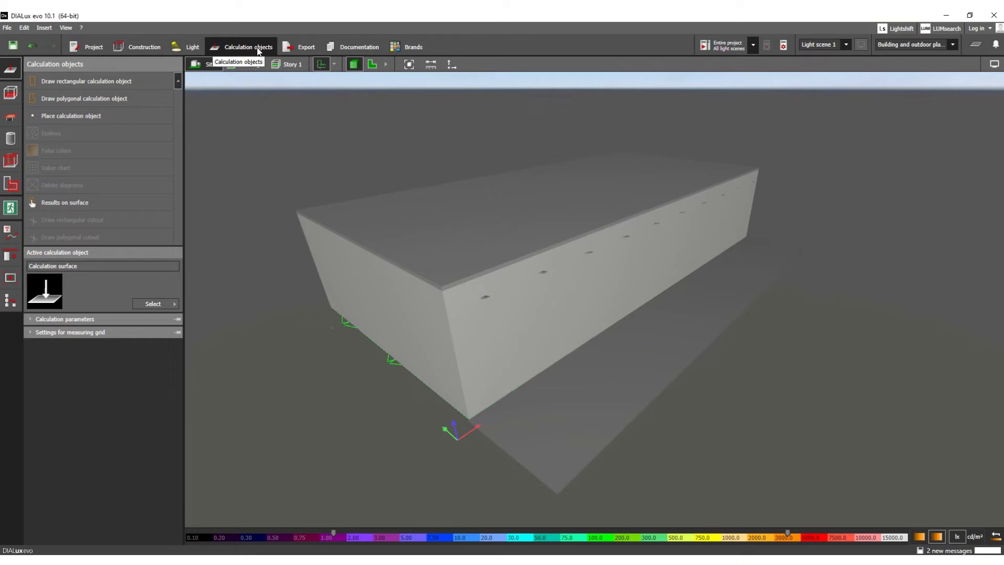
left_click(754, 45)
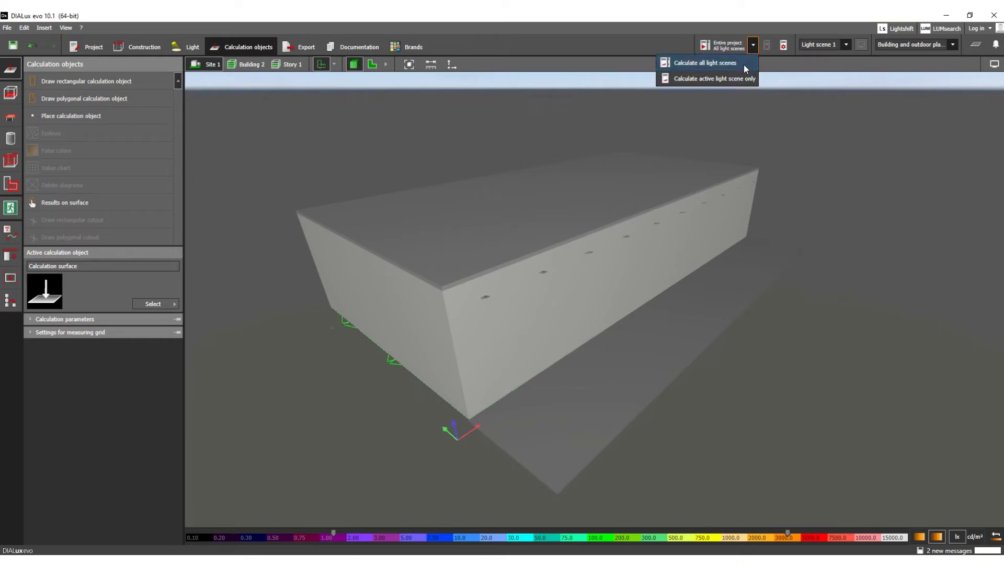
left_click(734, 80)
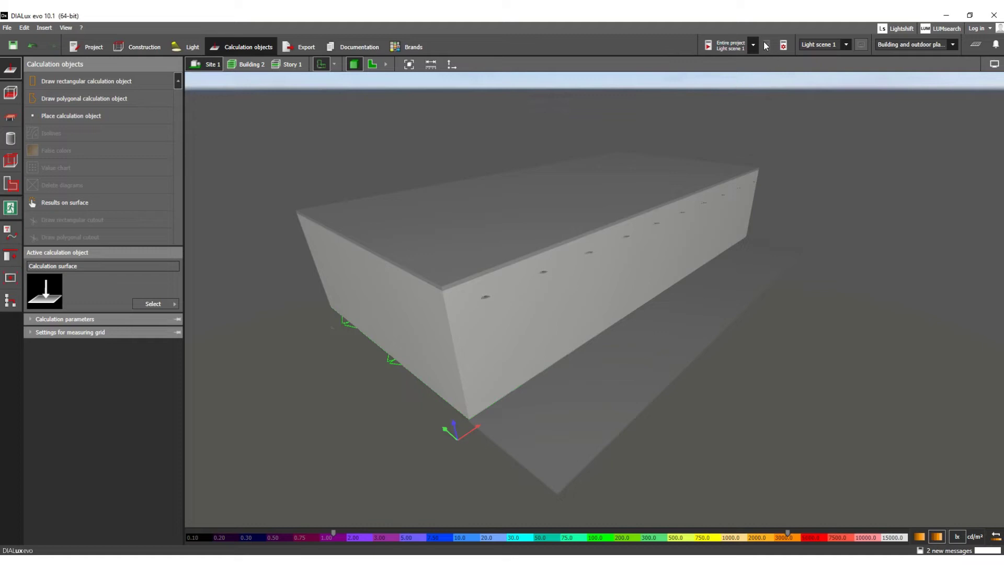
left_click(731, 48)
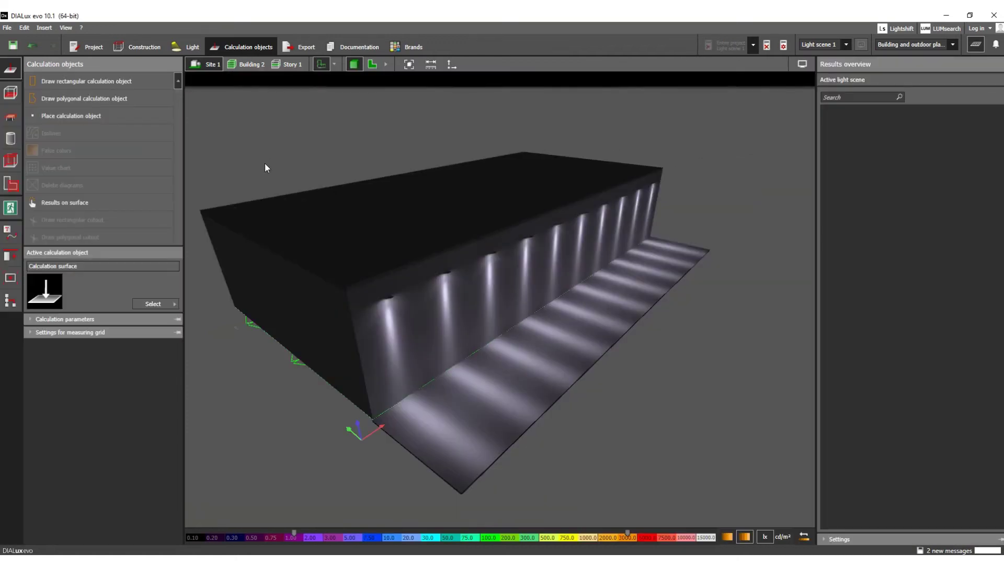
mouse_move(388, 338)
left_mouse_down()
mouse_move(414, 337)
mouse_move(399, 318)
mouse_move(377, 337)
left_mouse_up()
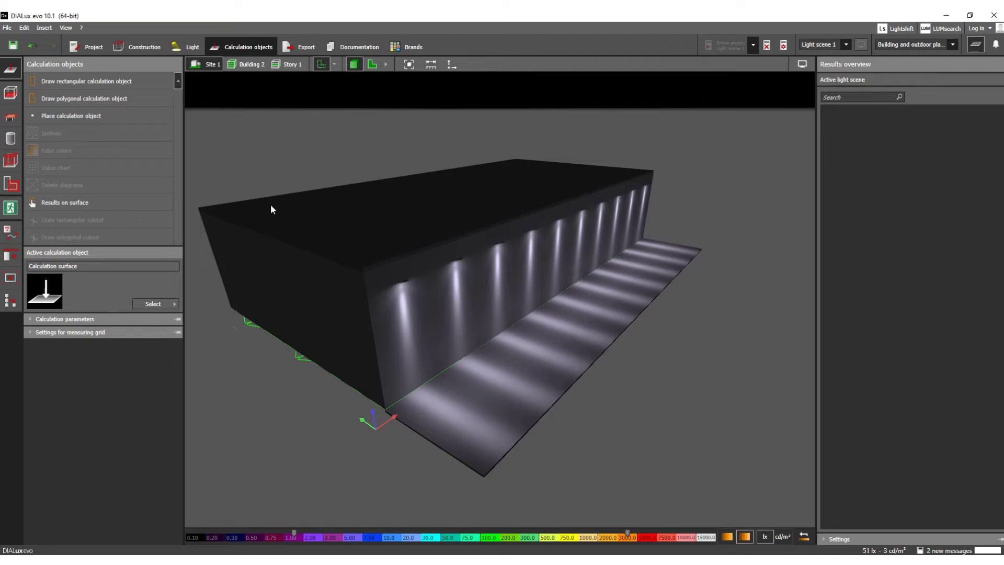
Show results on the surface of the outdoor floor area beside the long facade.
left_click(77, 203)
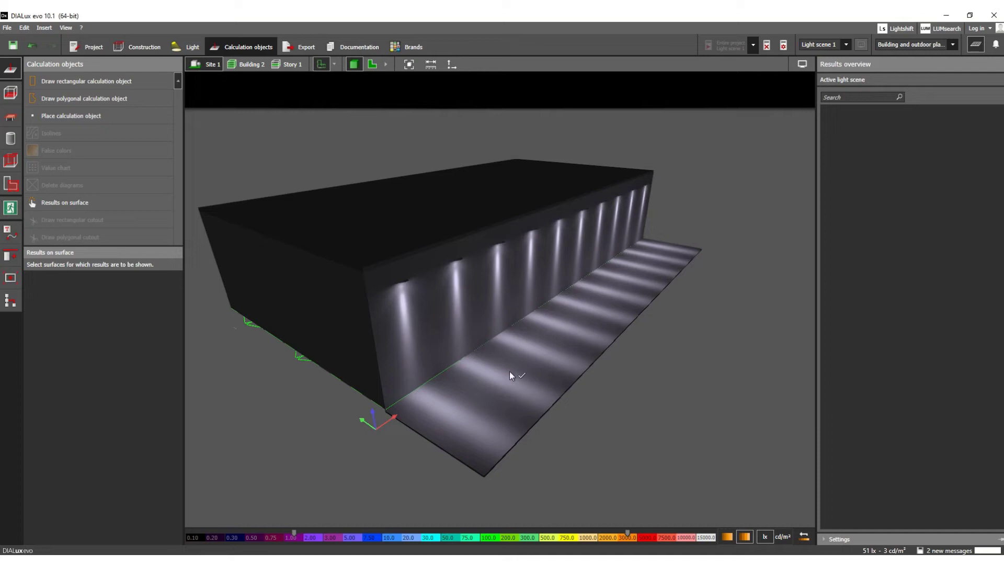
left_click(533, 387)
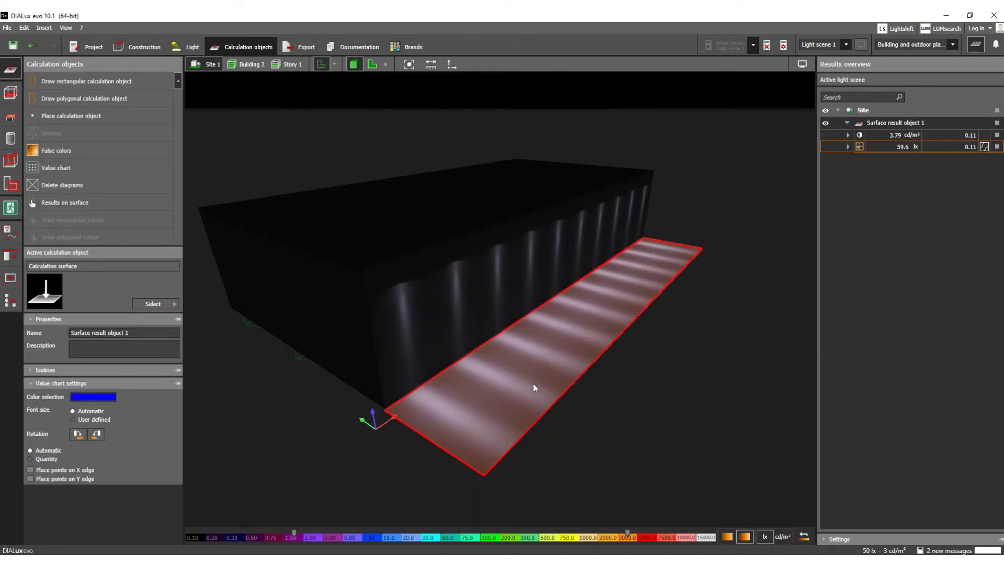
left_click(460, 341)
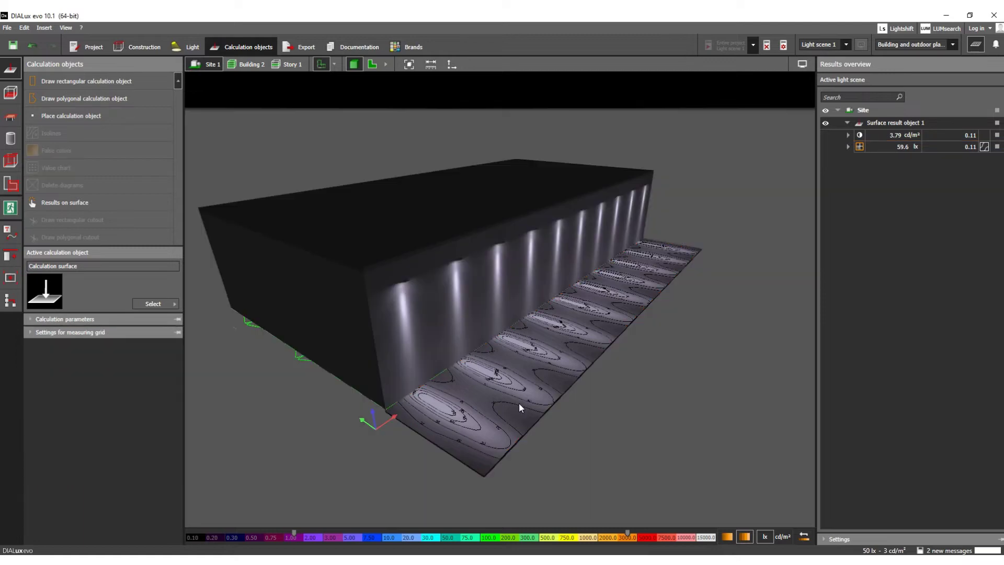
Inspect the isolines on the outdoor floor area and its detailed perpendicular illuminance results.
right_click_drag(475, 403, 445, 407)
scroll(352, 396, "up", 6)
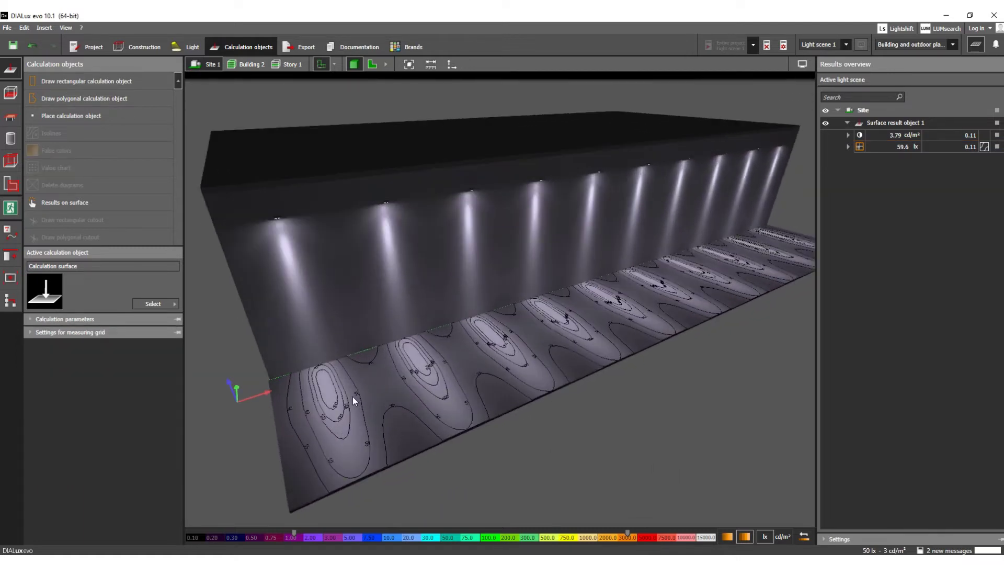
scroll(434, 404, "down", 5)
mouse_move(433, 403)
right_mouse_down()
mouse_move(418, 394)
mouse_move(449, 393)
mouse_move(440, 404)
right_mouse_up()
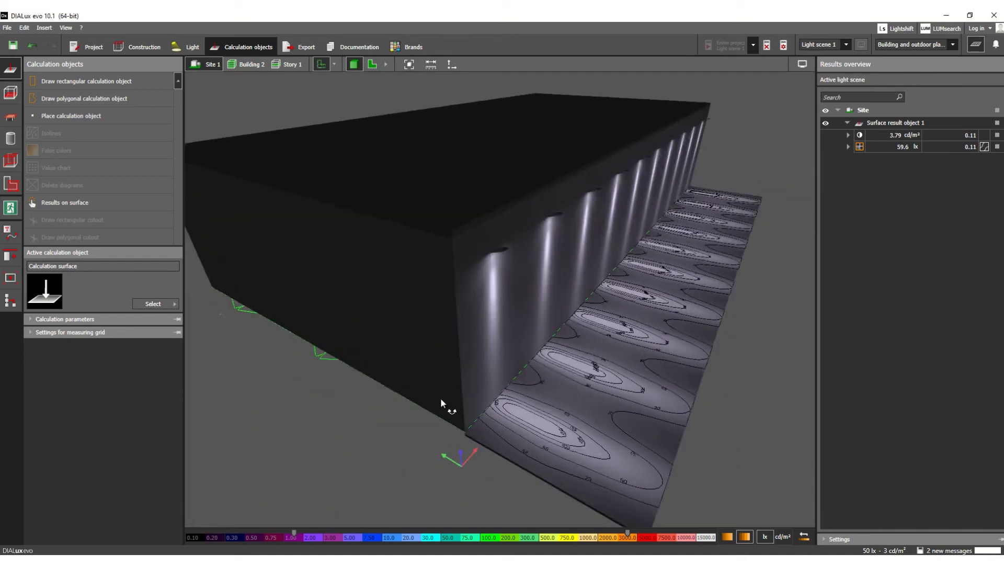
scroll(344, 389, "down", 2)
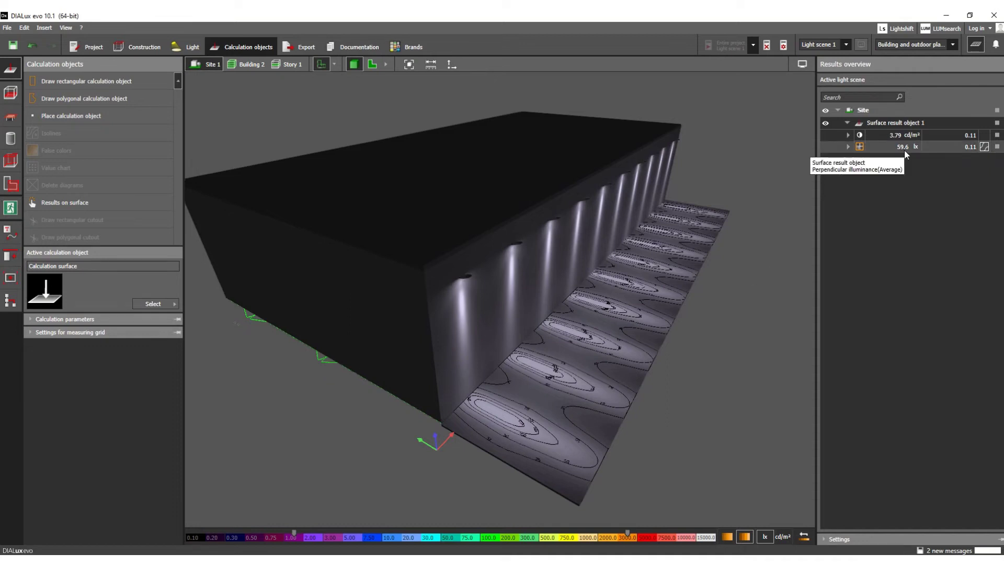
left_click(849, 147)
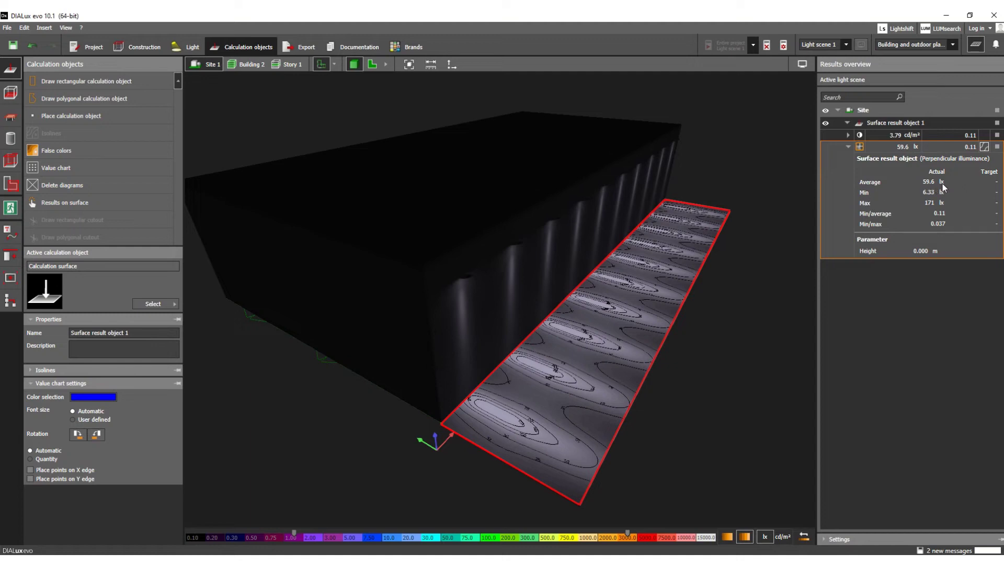
left_click(522, 296)
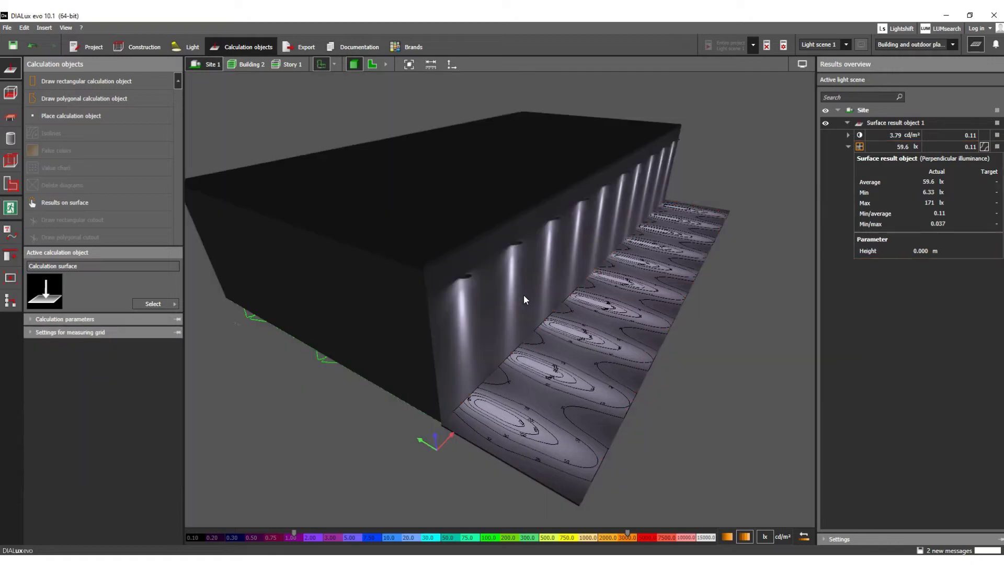
mouse_move(574, 334)
right_mouse_down()
mouse_move(576, 323)
mouse_move(588, 339)
mouse_move(582, 332)
right_mouse_up()
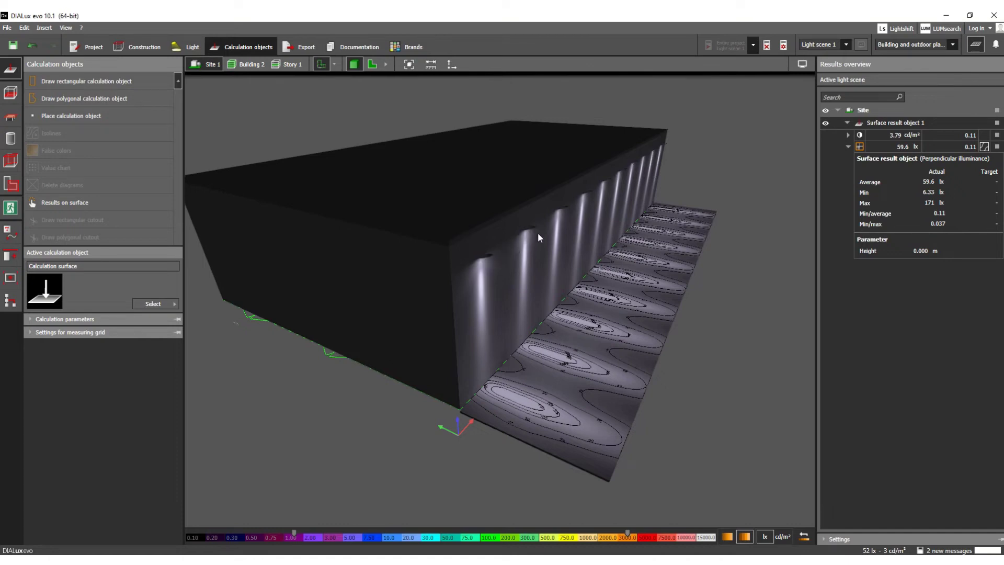
Examine the floor area's isolines in the plan view, and return to the luminaire tools in the 3D view.
key("Delete")
left_click(543, 306)
left_click(372, 64)
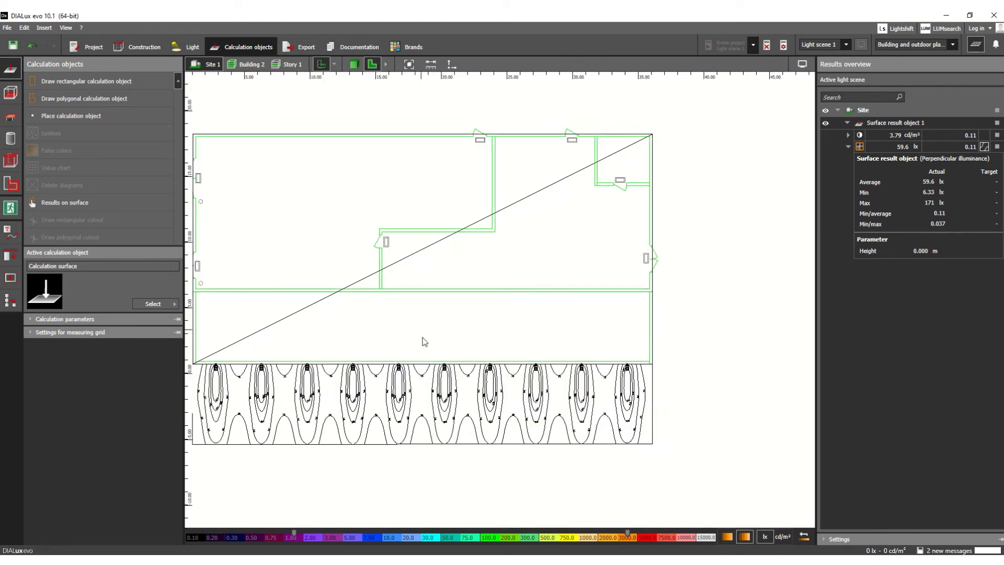
scroll(633, 356, "down", 2)
scroll(295, 329, "up", 1)
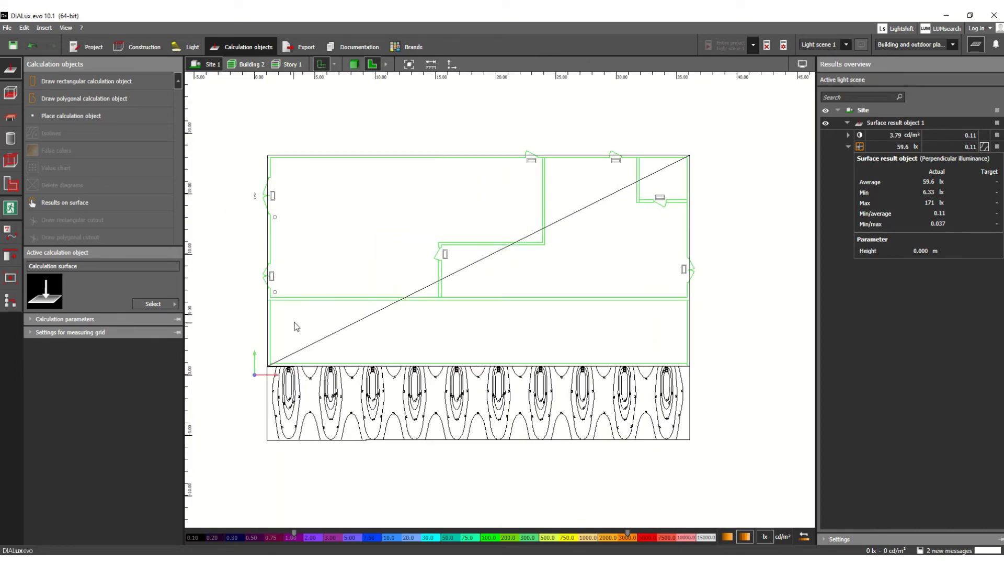
left_click(353, 64)
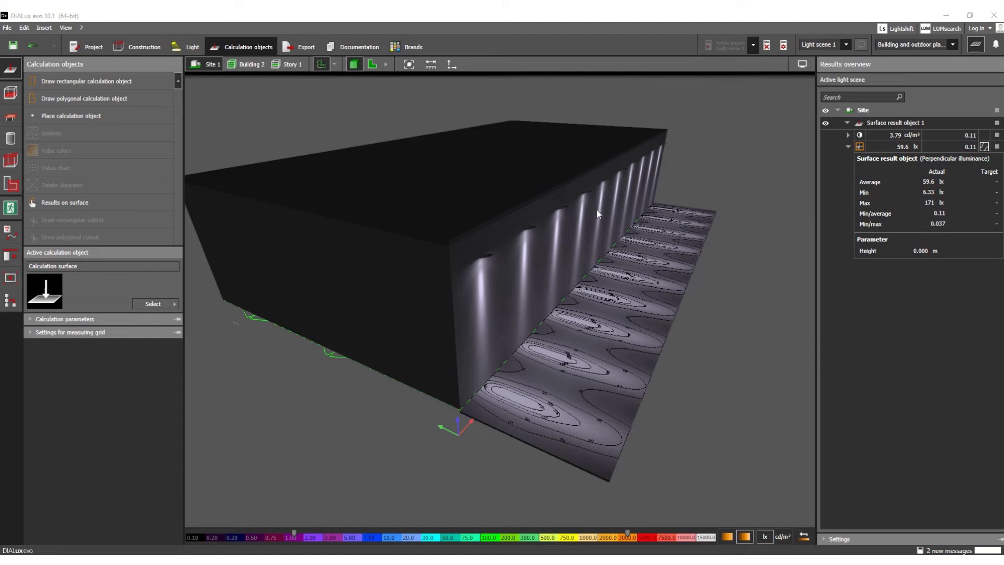
left_click(188, 46)
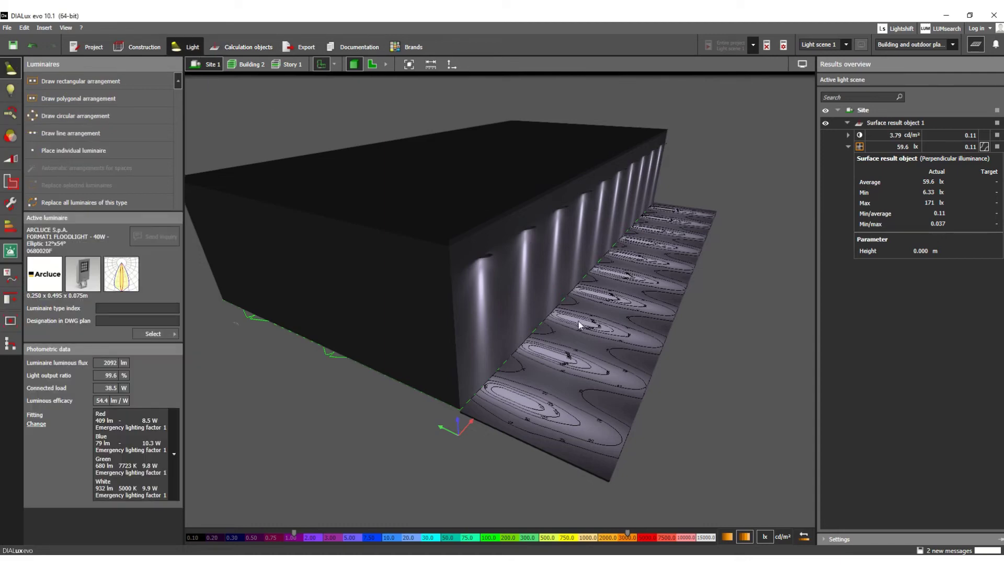
Set the facade floodlight line's arrangement rotation about the X axis to -30° and accept invalidating the existing results.
left_click(490, 253)
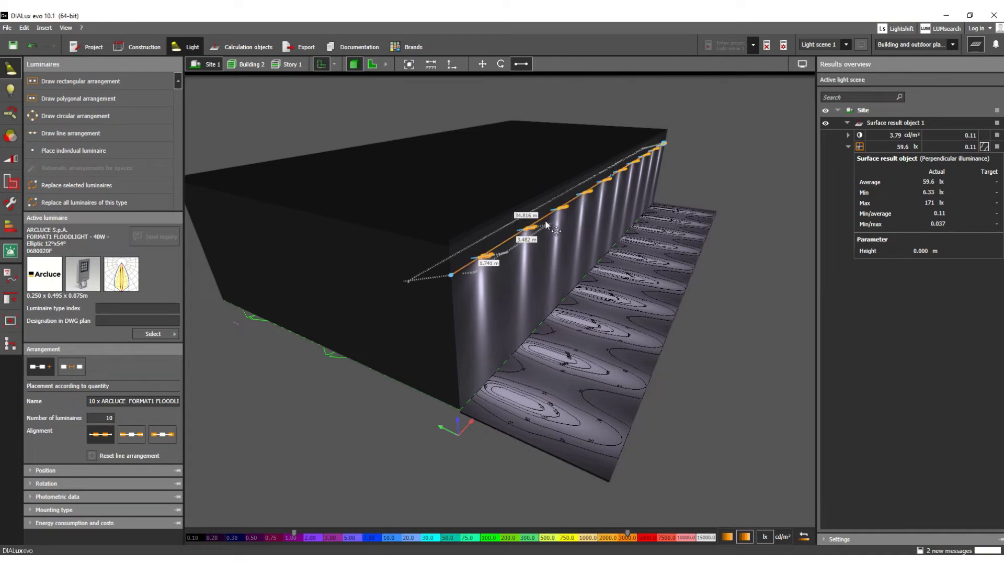
left_click(109, 417)
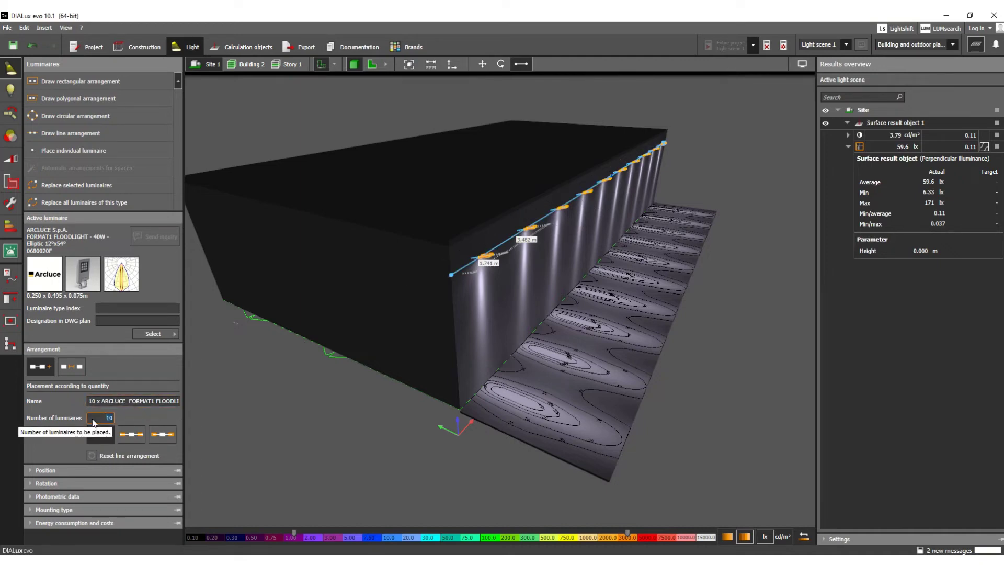
left_click(32, 510)
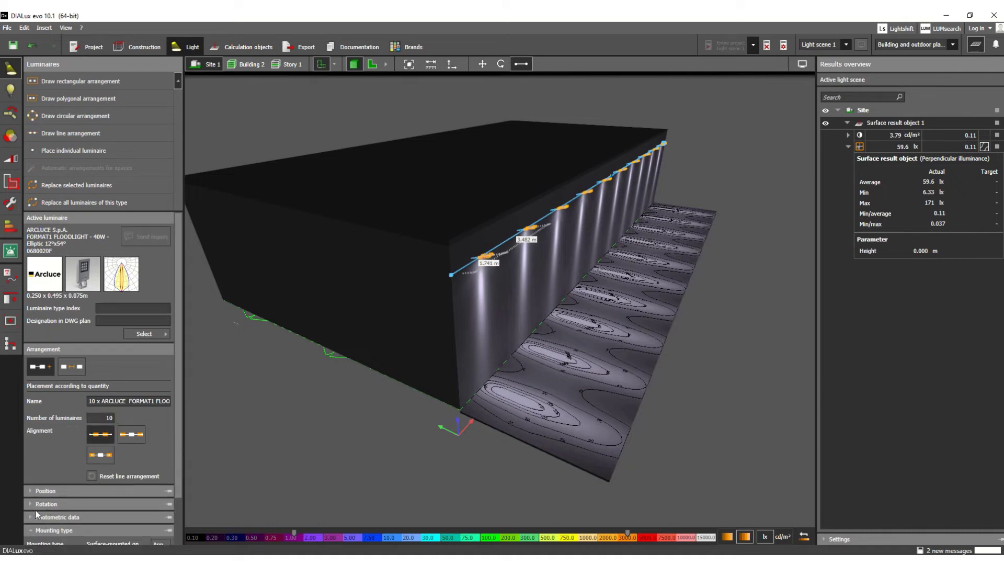
left_click(30, 505)
scroll(140, 423, "down", 1)
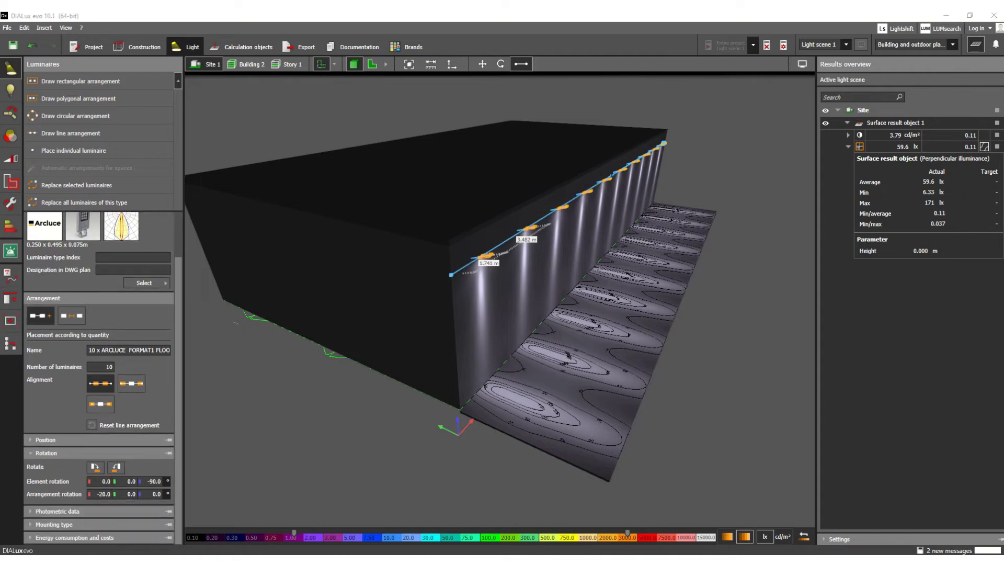
left_click(104, 494)
type("3")
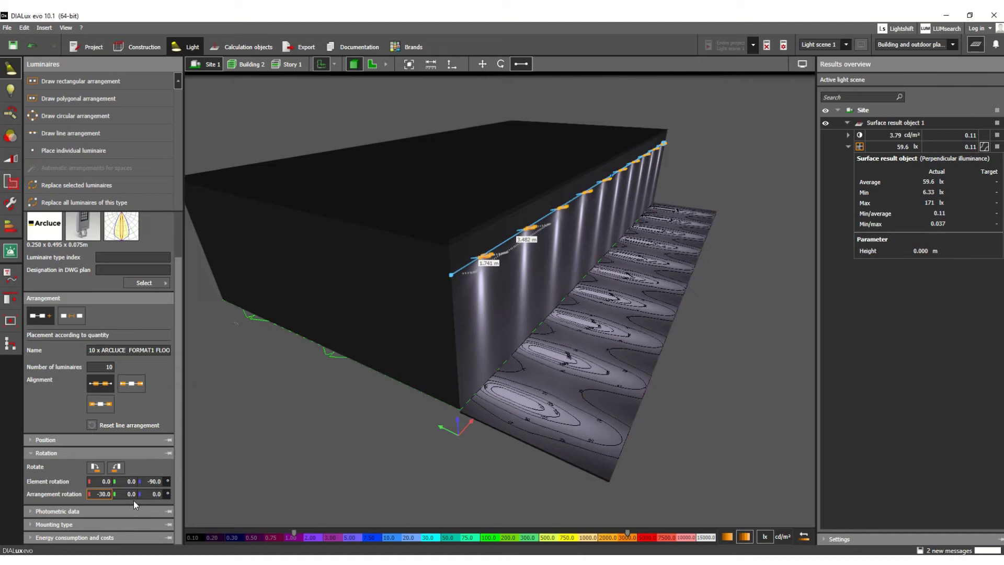
key("Return")
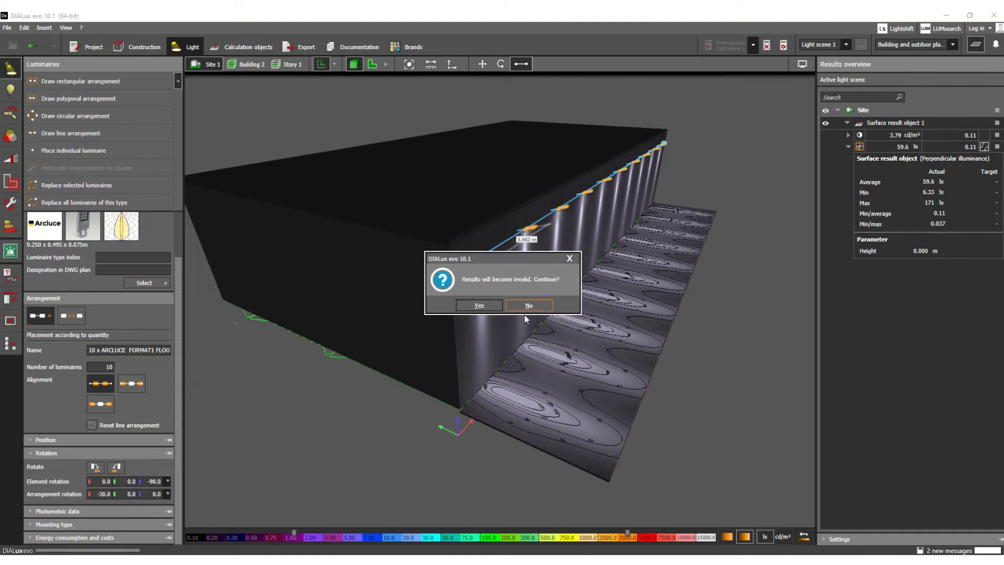
left_click(479, 306)
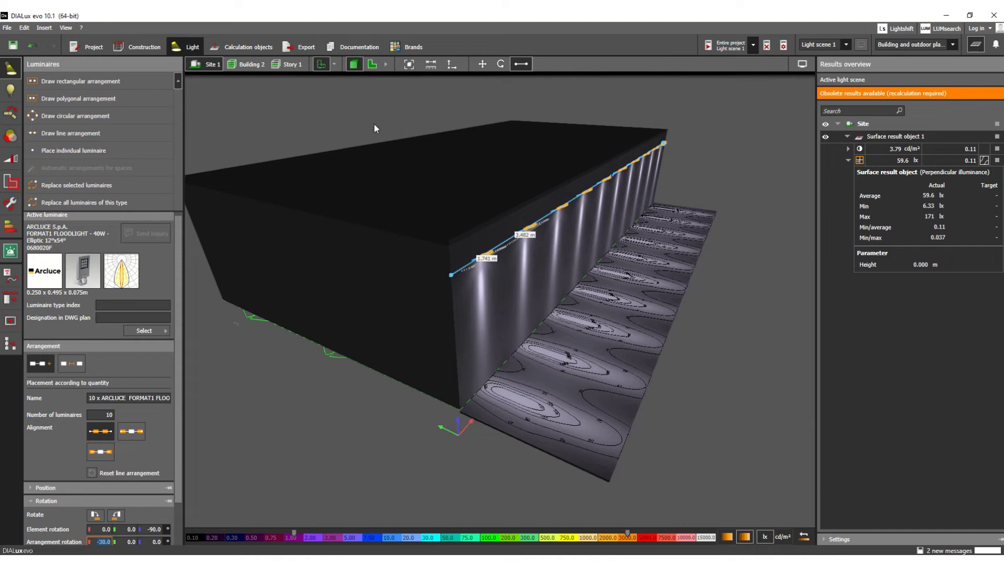
Recalculate the entire project for light scene 1 and examine the lit facade and the floor area's illuminance results.
left_click(723, 44)
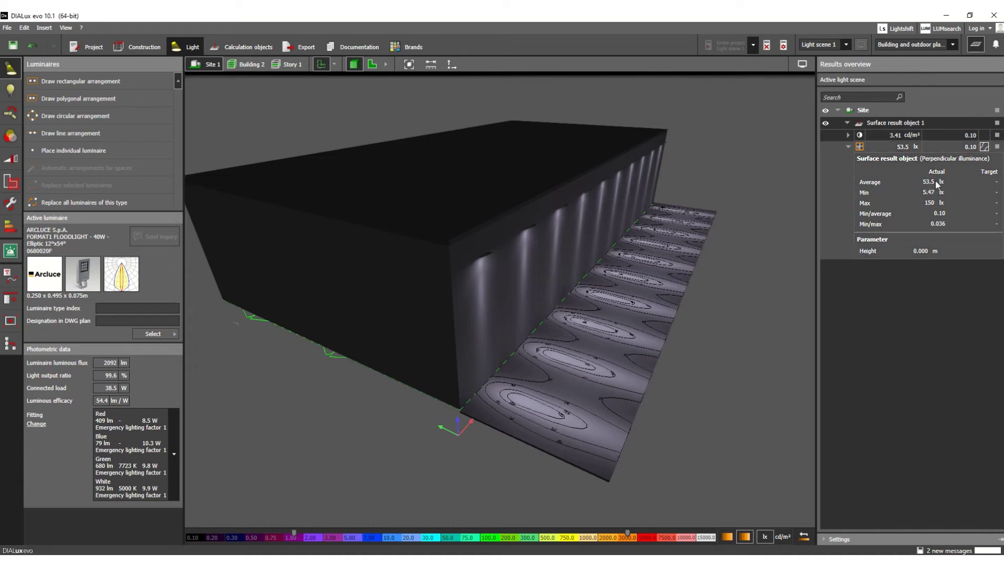
middle_click_drag(617, 300, 579, 307)
scroll(579, 309, "down", 2)
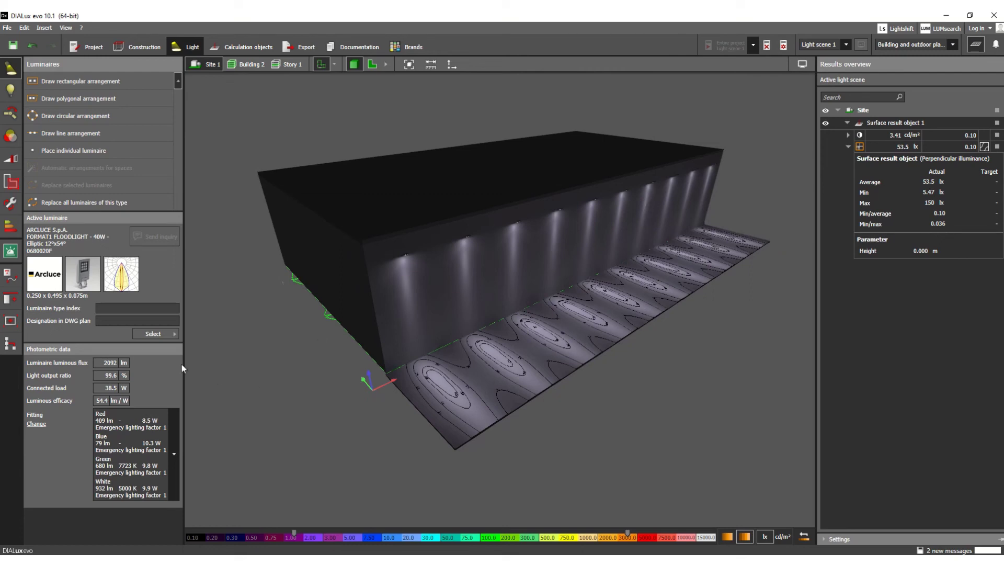
Reduce the floodlight line to 8 luminaires, accept invalidating the results, and recalculate the entire project.
left_click(406, 253)
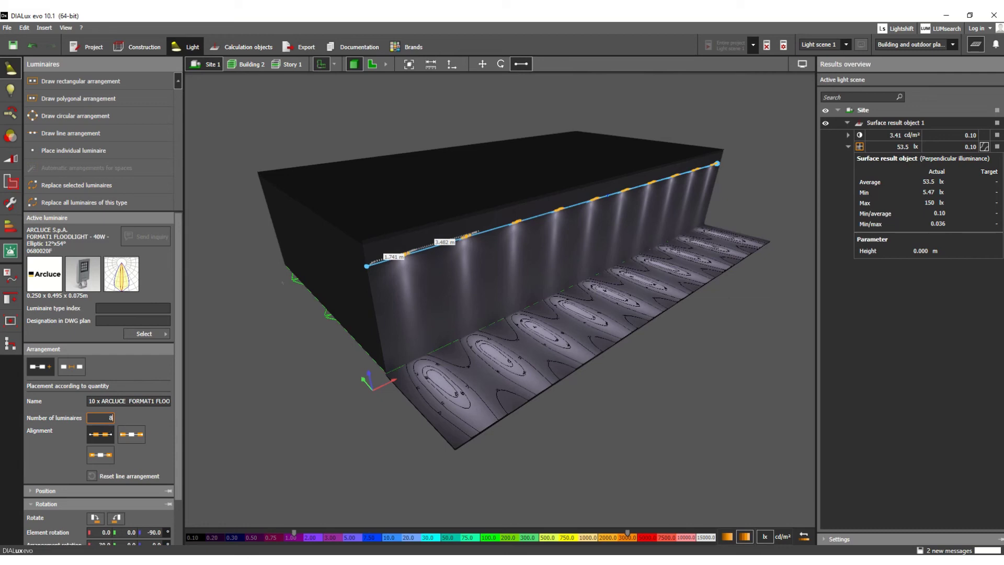
type("8")
key("Return")
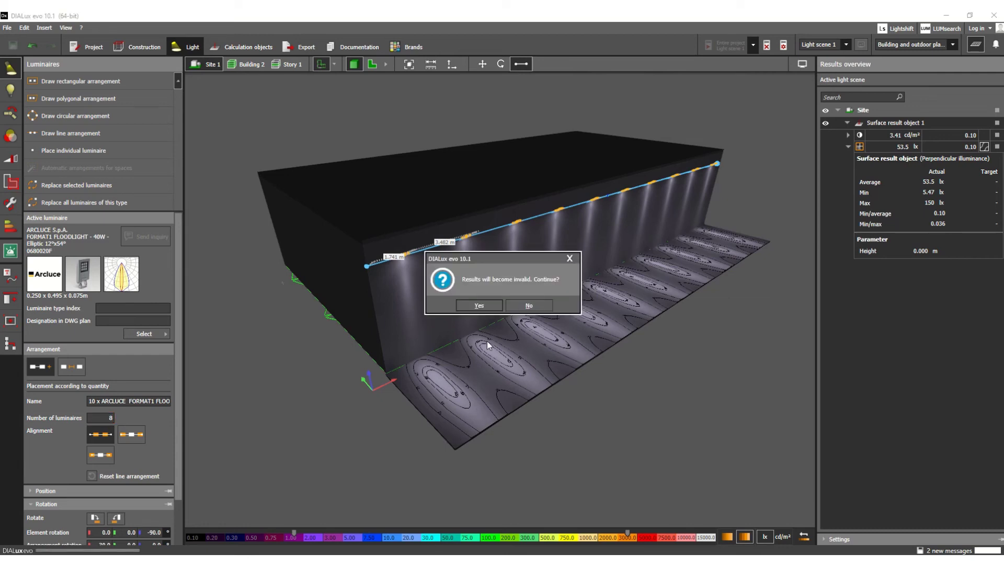
left_click(478, 305)
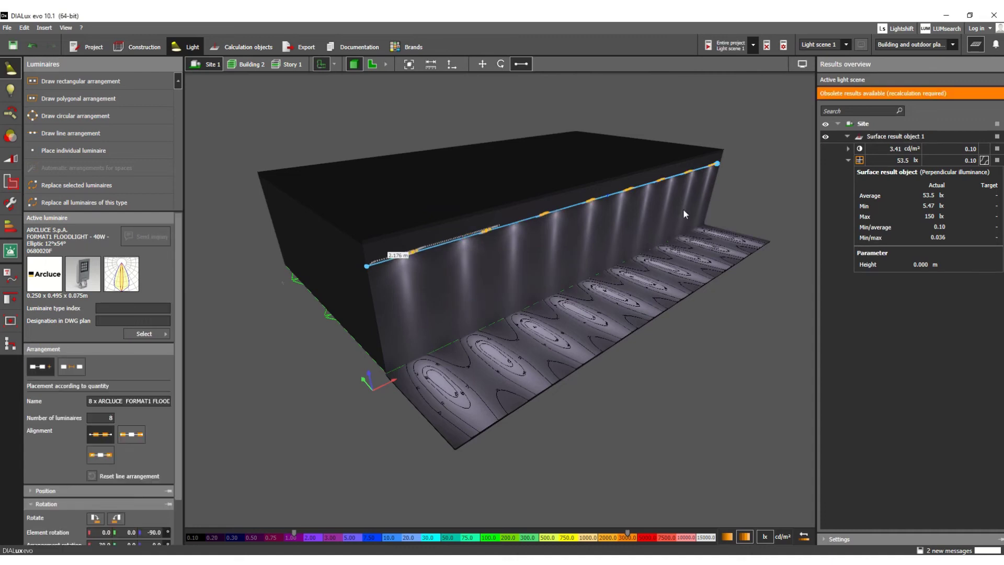
left_click(728, 45)
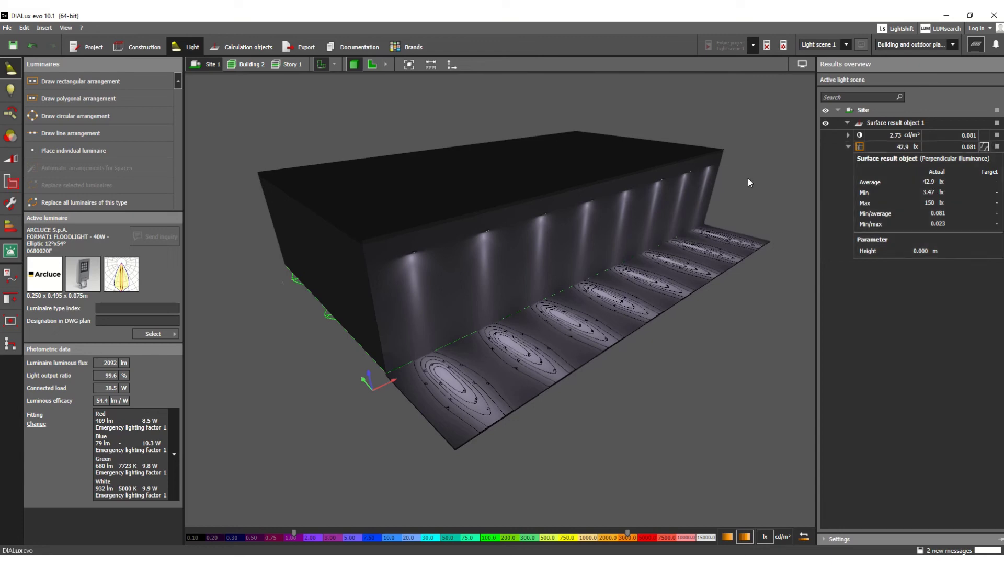
mouse_move(555, 248)
right_mouse_down()
mouse_move(582, 253)
mouse_move(575, 239)
mouse_move(555, 255)
right_mouse_up()
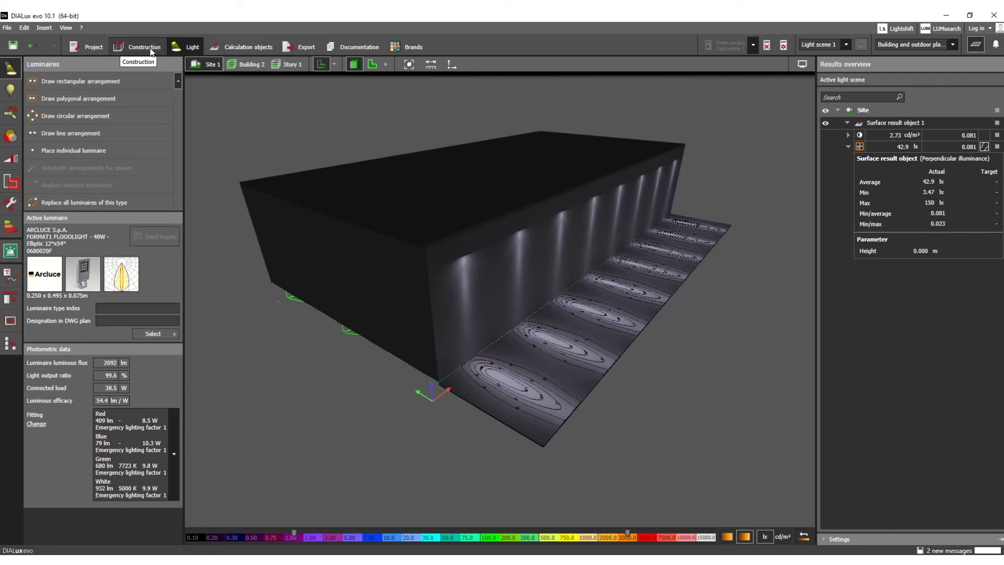
Set the floodlight line's arrangement rotation about the X axis to -25°, accept invalidating the results, and recalculate the entire project.
left_click(468, 258)
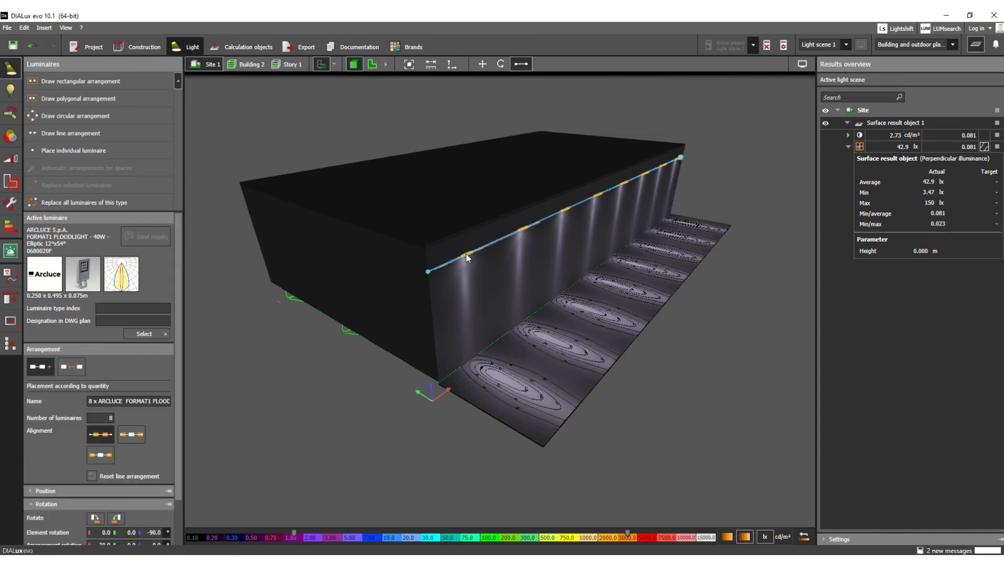
scroll(118, 436, "down", 1)
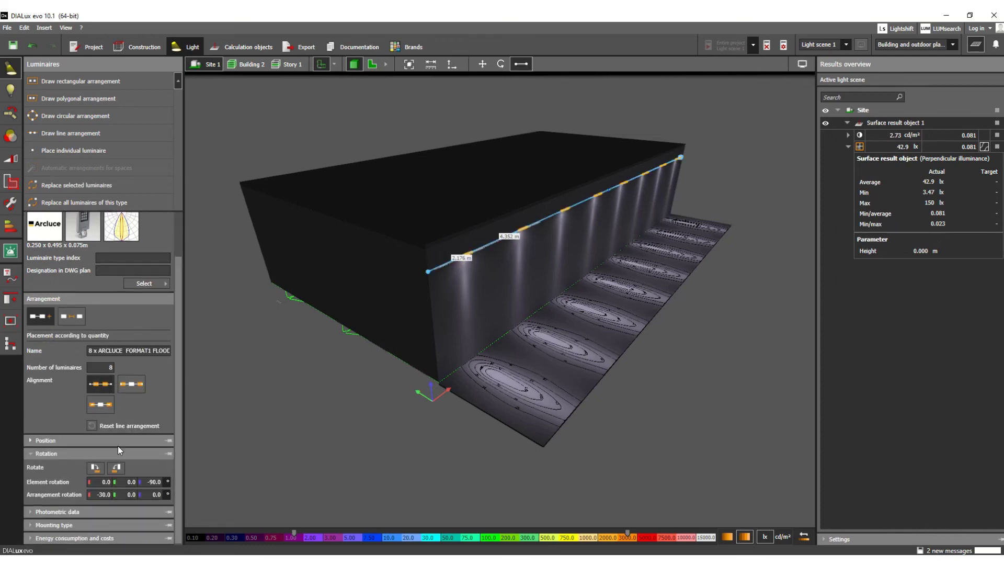
left_click(105, 494)
double_click(103, 495)
type("25")
key("Return")
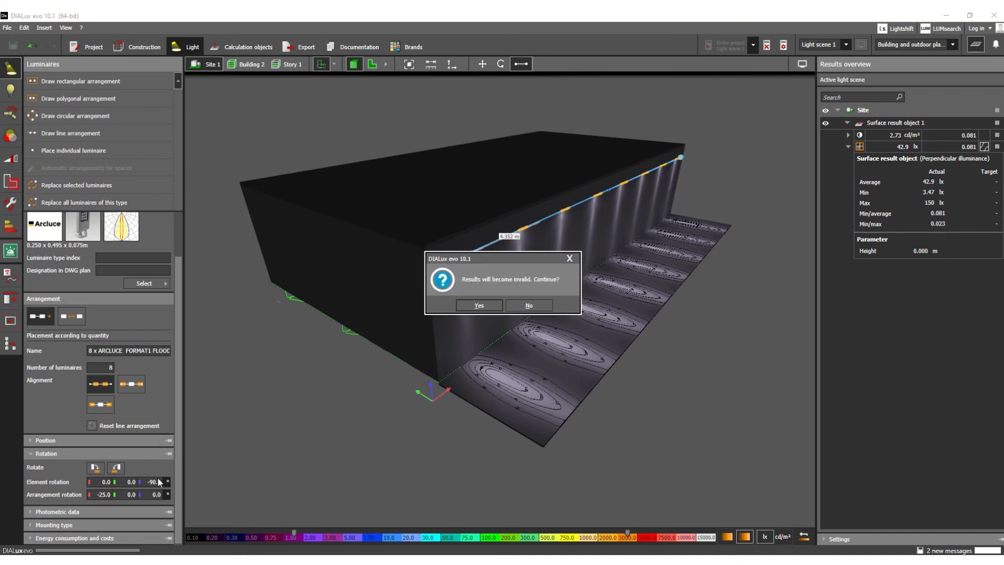
left_click(471, 311)
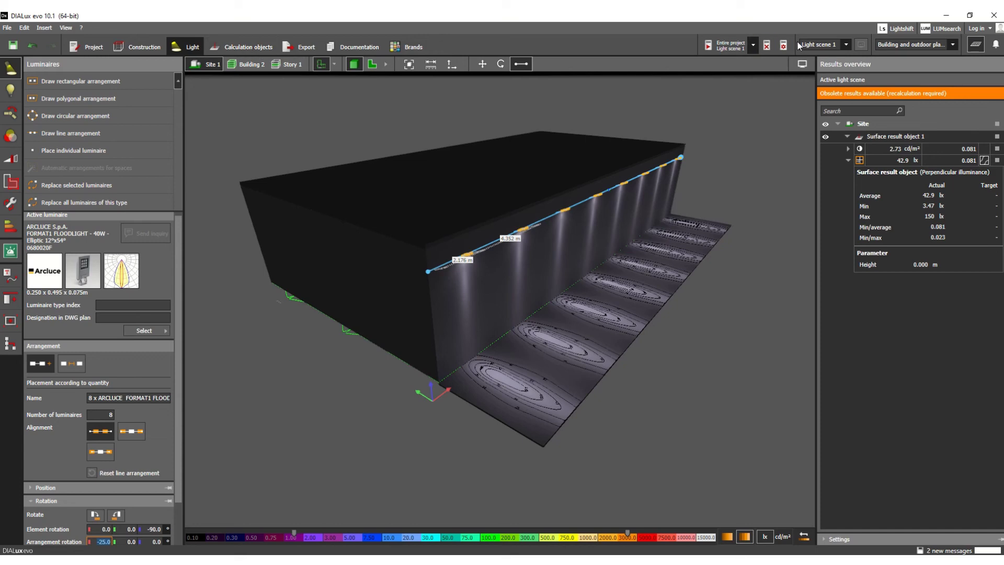
left_click(726, 46)
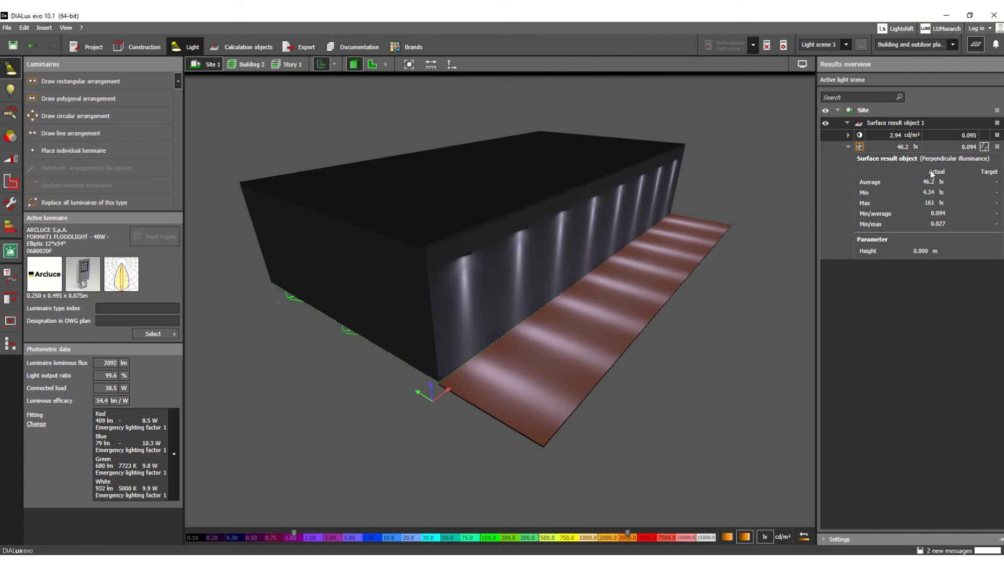
Examine the floor area's isolines, illuminance values and lit facade from several angles, and decline the reminder to save the project.
mouse_move(624, 205)
middle_mouse_down()
mouse_move(633, 191)
mouse_move(629, 208)
middle_mouse_up()
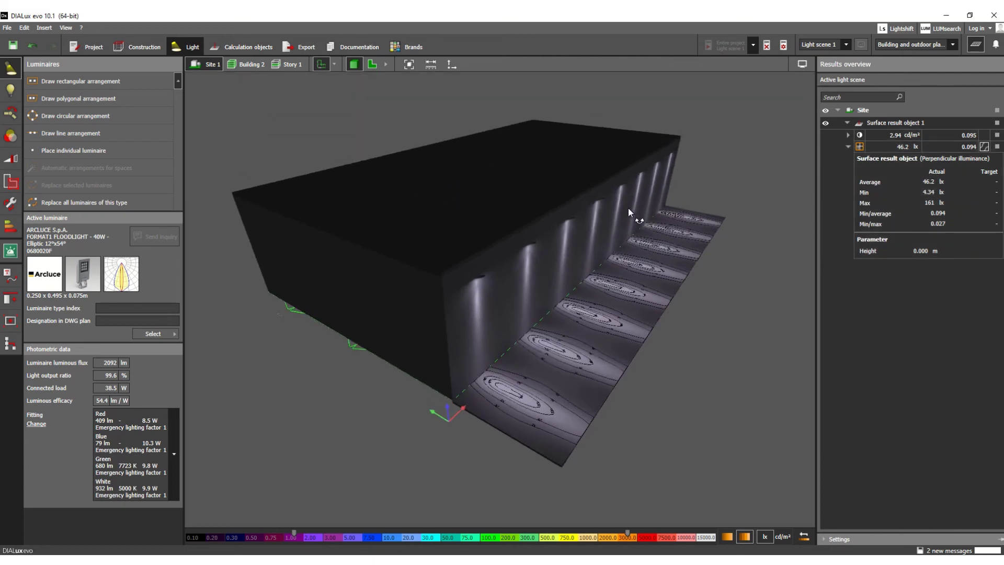
scroll(637, 190, "up", 2)
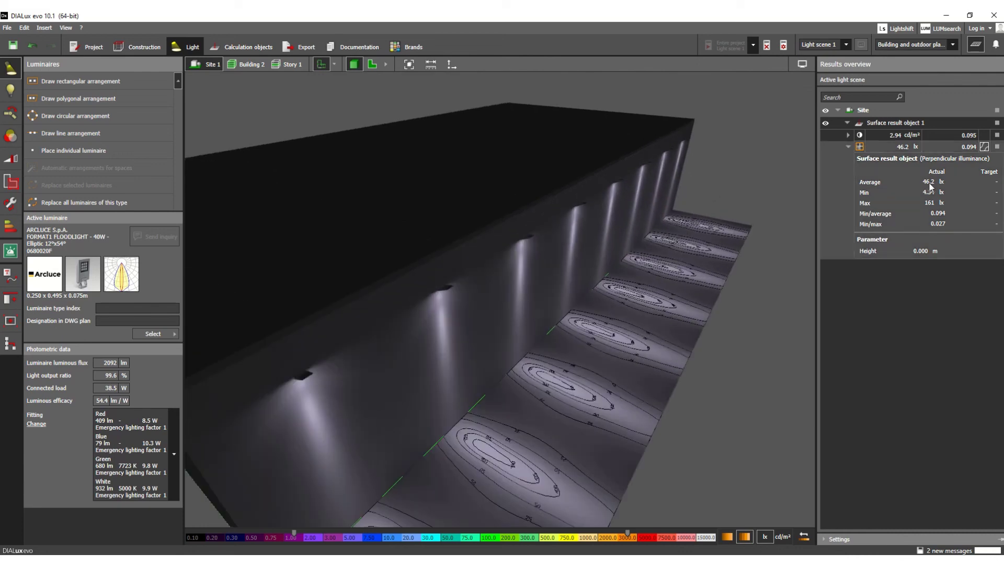
scroll(618, 184, "down", 3)
mouse_move(505, 272)
middle_mouse_down()
mouse_move(514, 257)
mouse_move(527, 274)
mouse_move(518, 262)
middle_mouse_up()
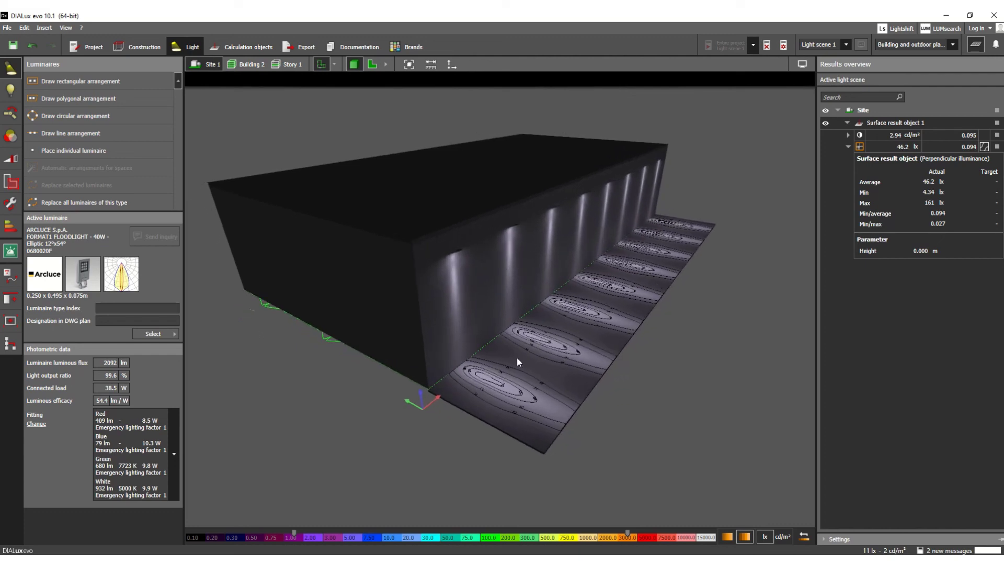
middle_click_drag(469, 314, 436, 223)
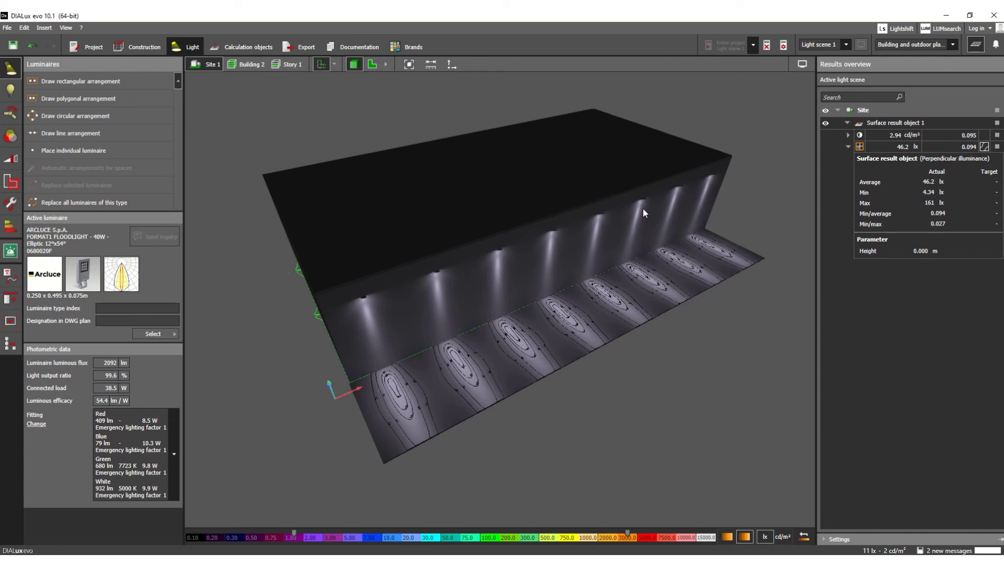
right_click_drag(571, 253, 689, 213)
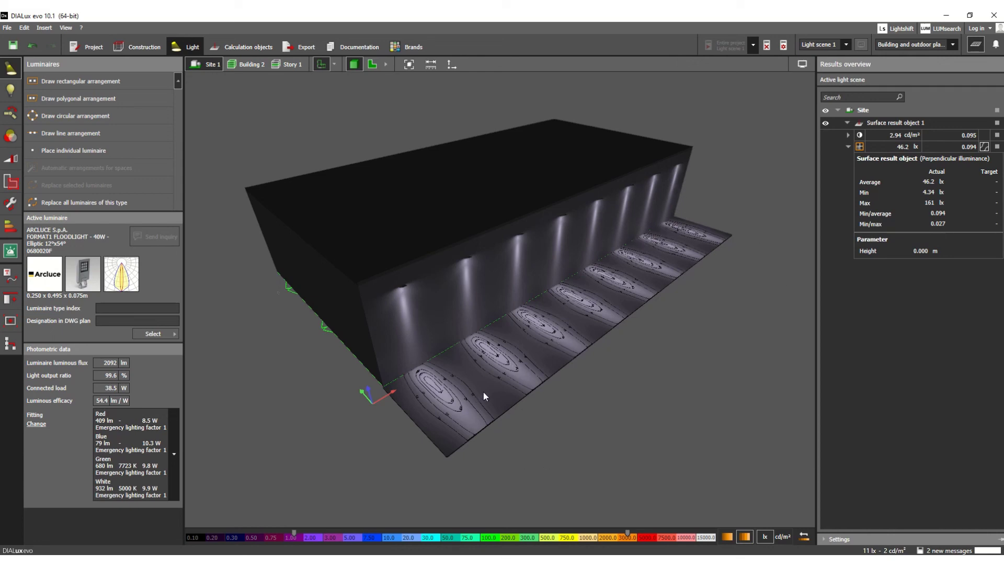
right_click_drag(486, 385, 504, 382)
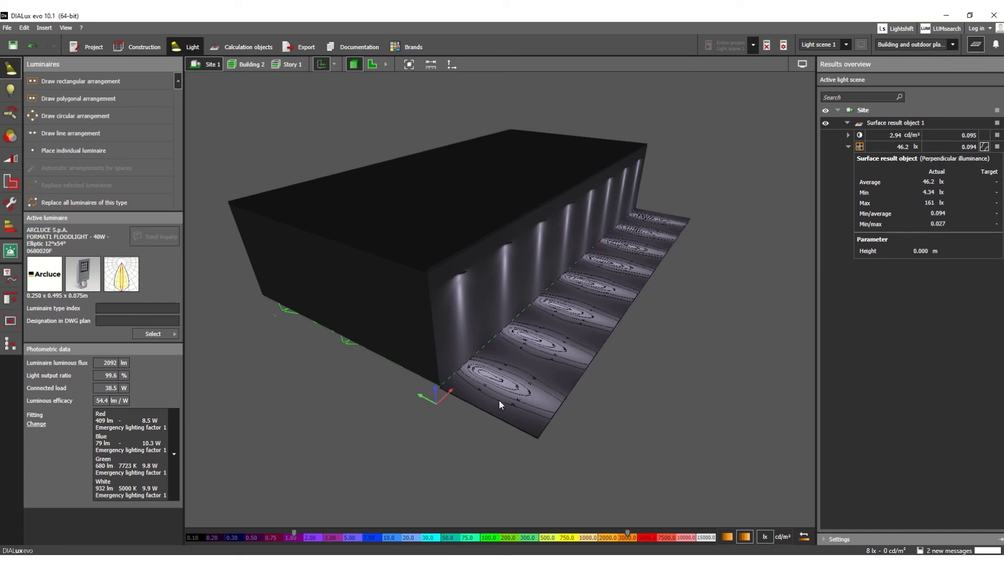
key("Delete")
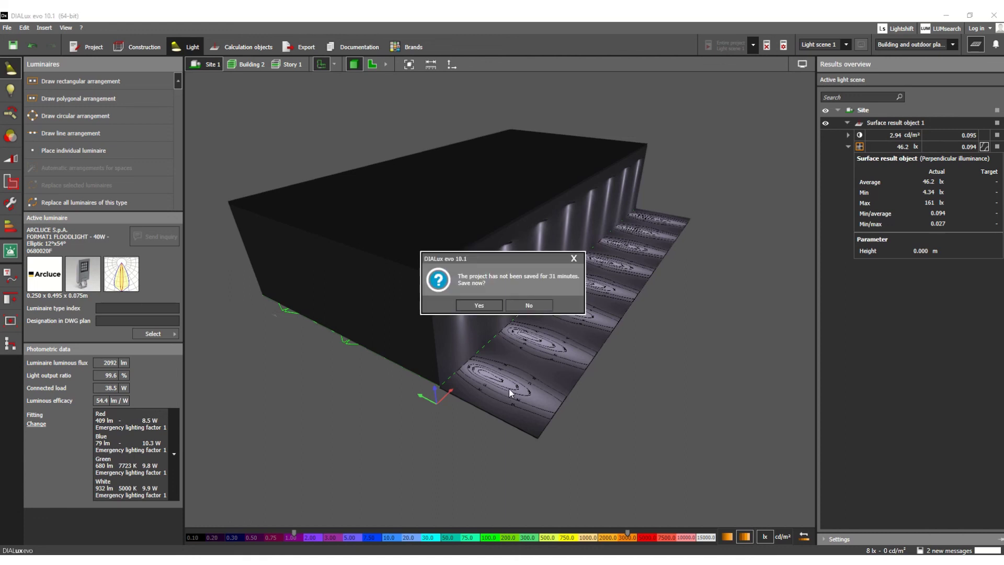
left_click(532, 305)
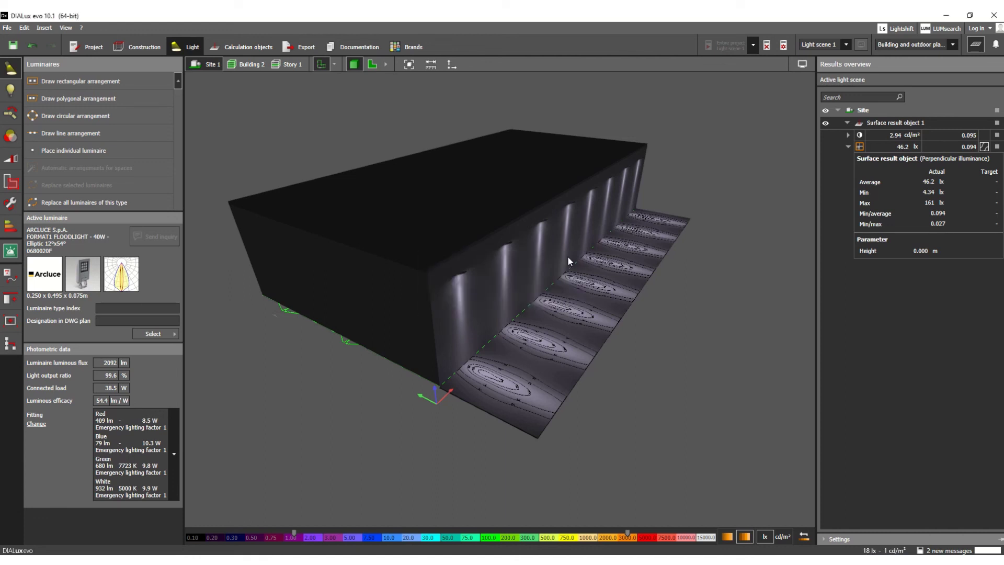